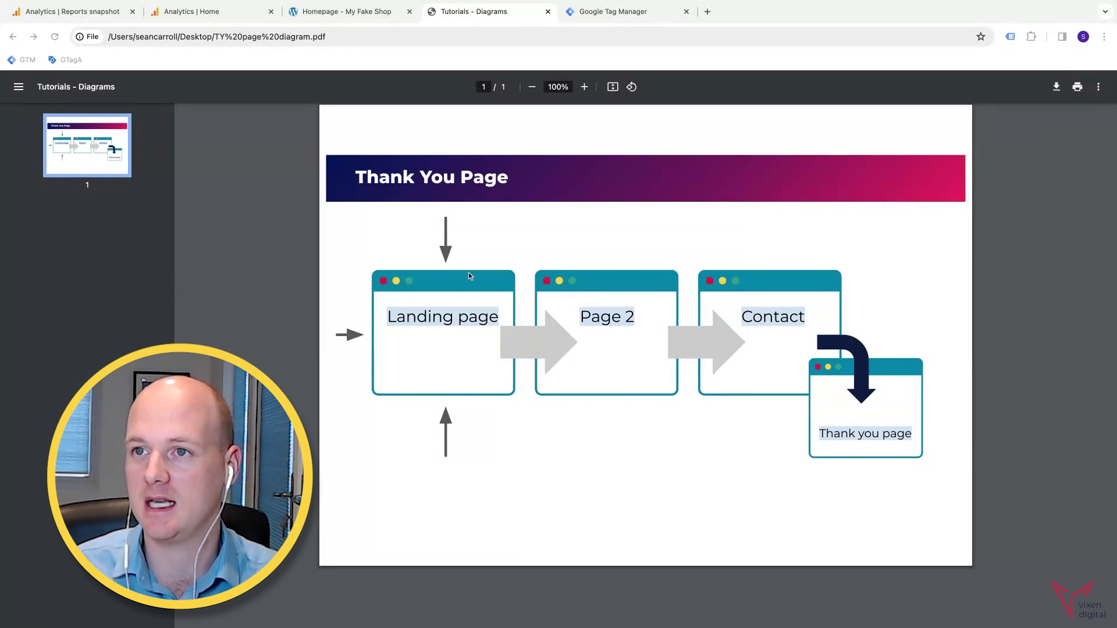
- Submit My Fake Shop's contact form with a test name, a test e-mail and the message 'Test'
click(357, 18)
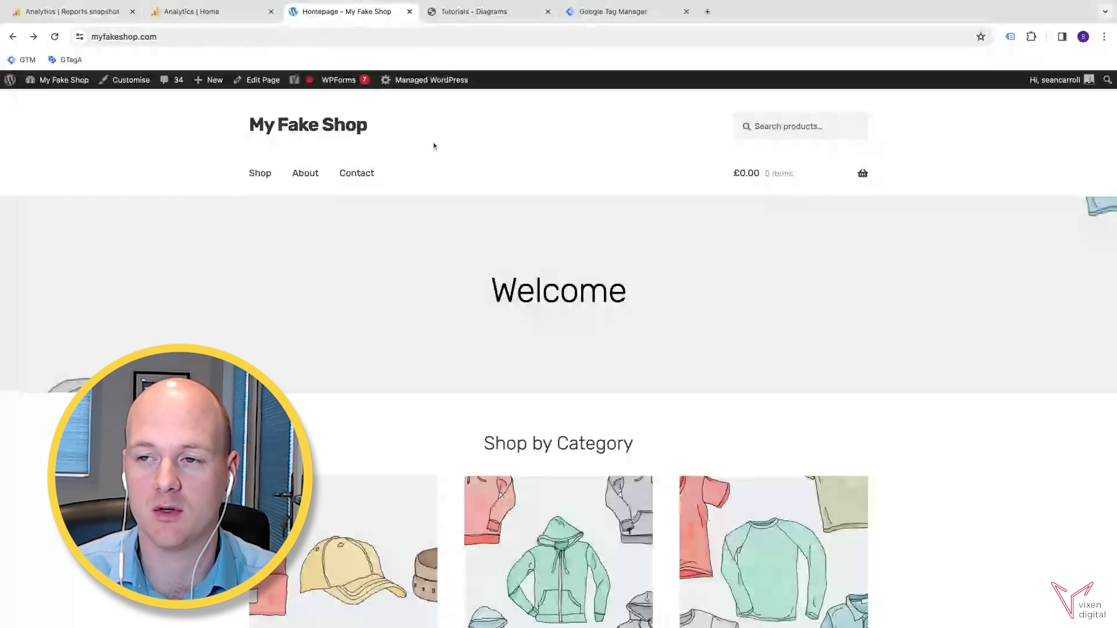
click(366, 176)
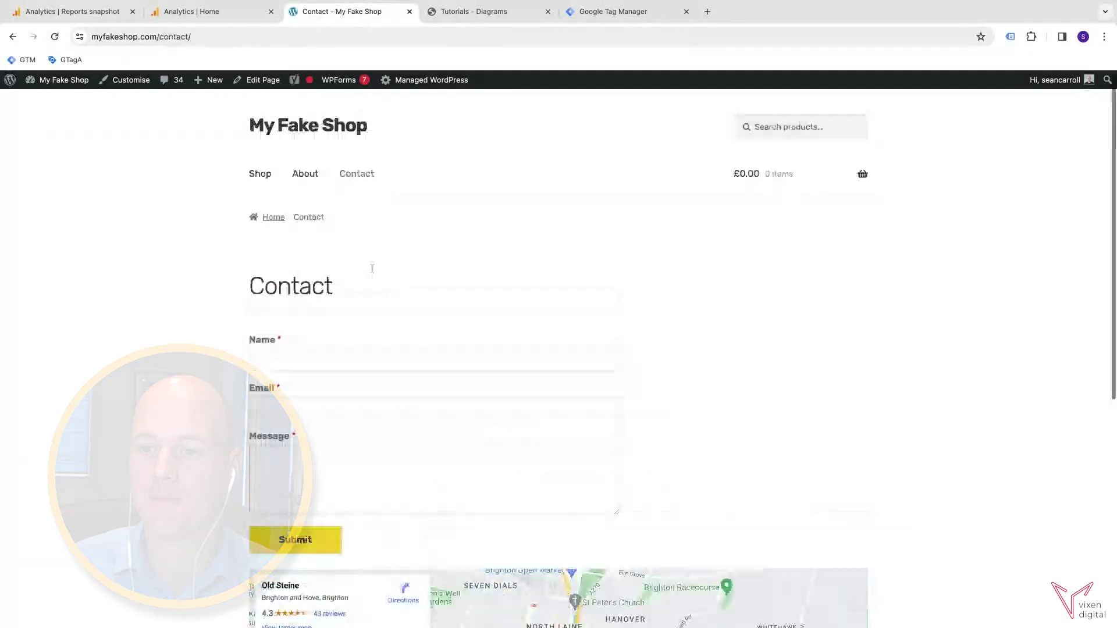
click(314, 359)
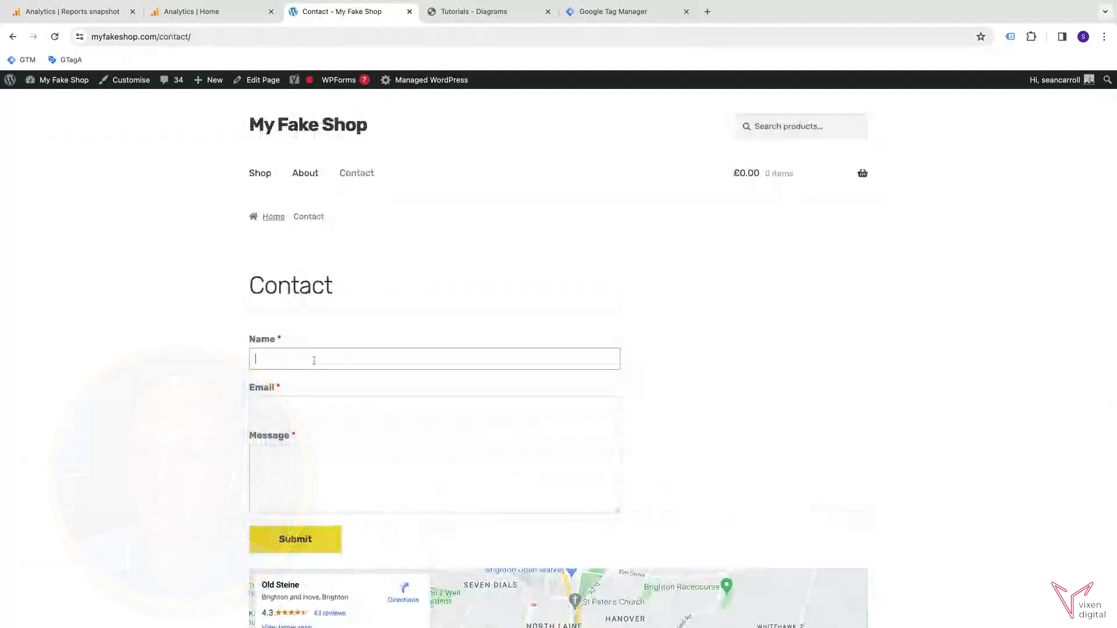
click(313, 409)
text(test@test.com)
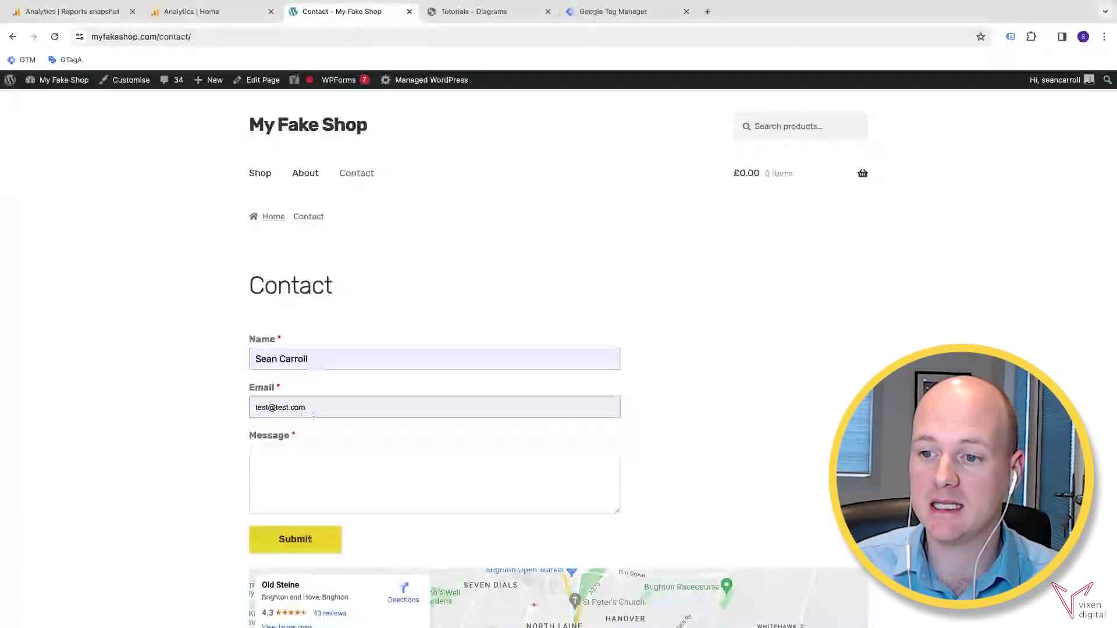
click(310, 452)
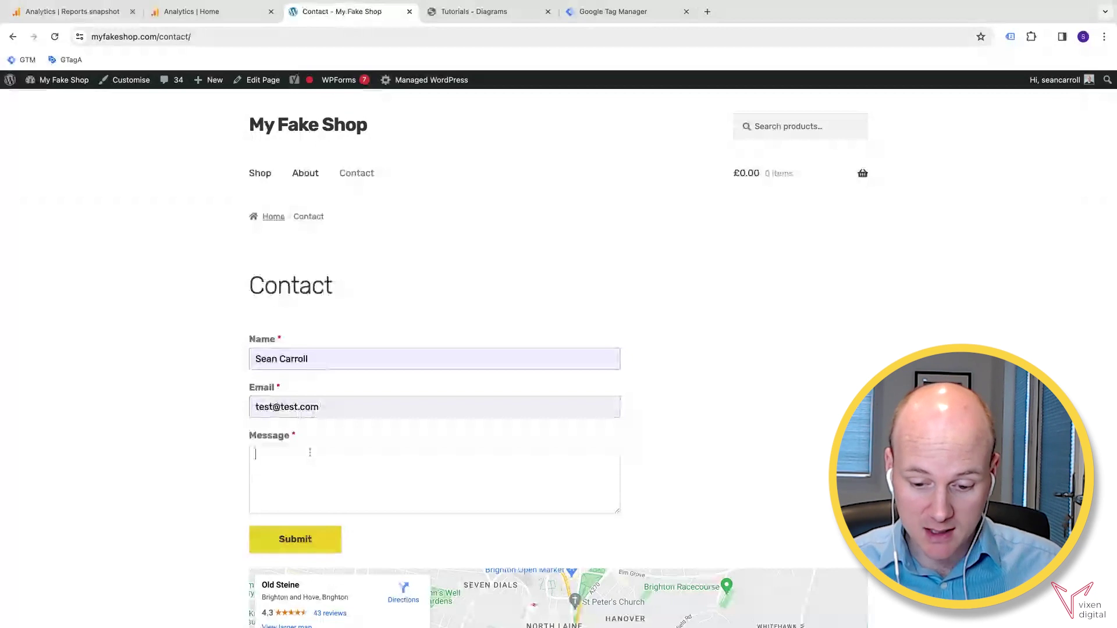
text(Test)
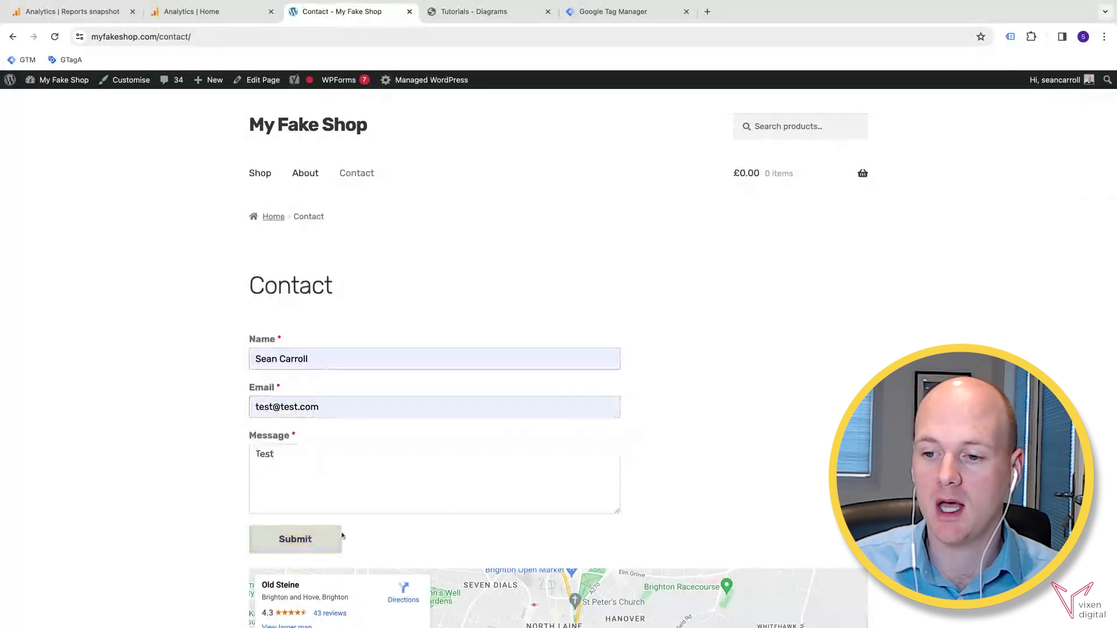
click(334, 536)
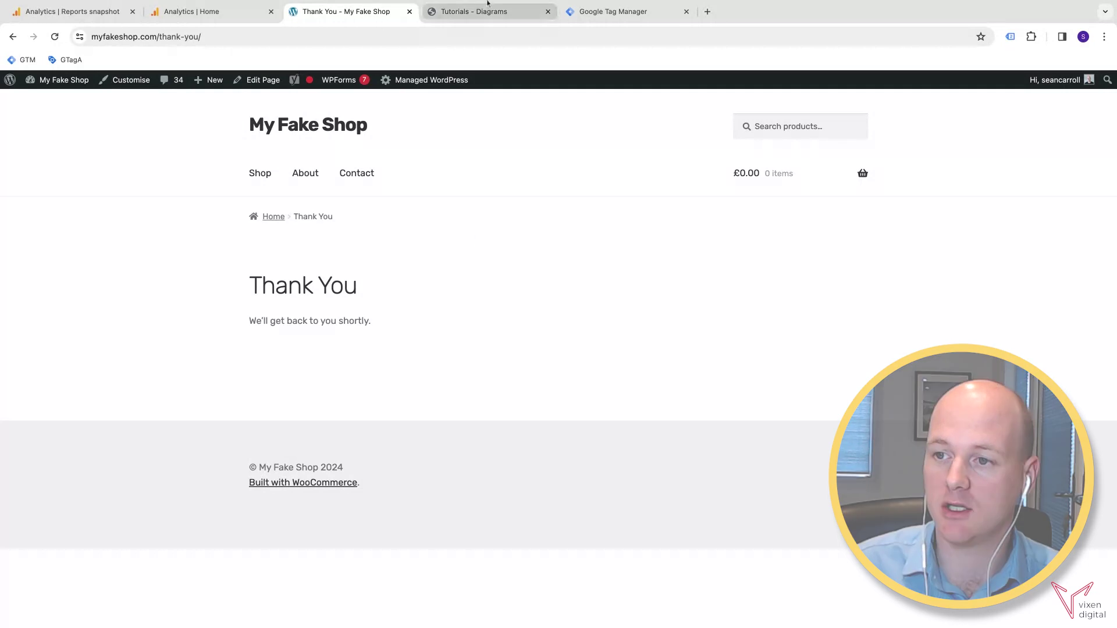
- Switch to the Tutorials - Diagrams tab showing the Thank You Page funnel diagram
click(483, 20)
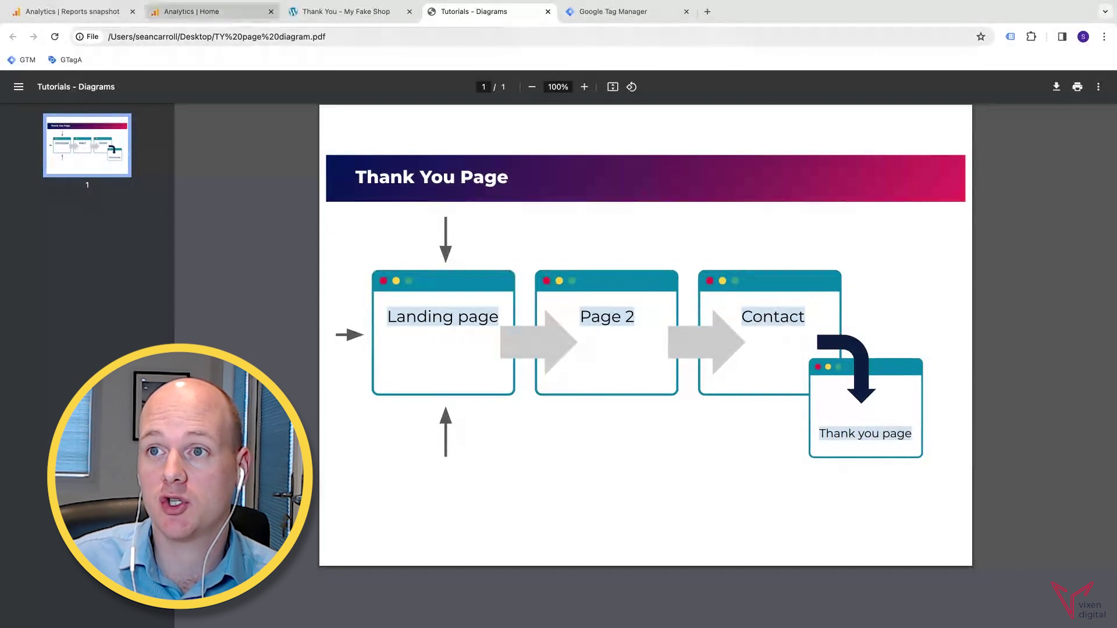
- Select the thank-you page URL in the shop tab, then switch to the Analytics Home tab
click(337, 13)
mouse_move(367, 81)
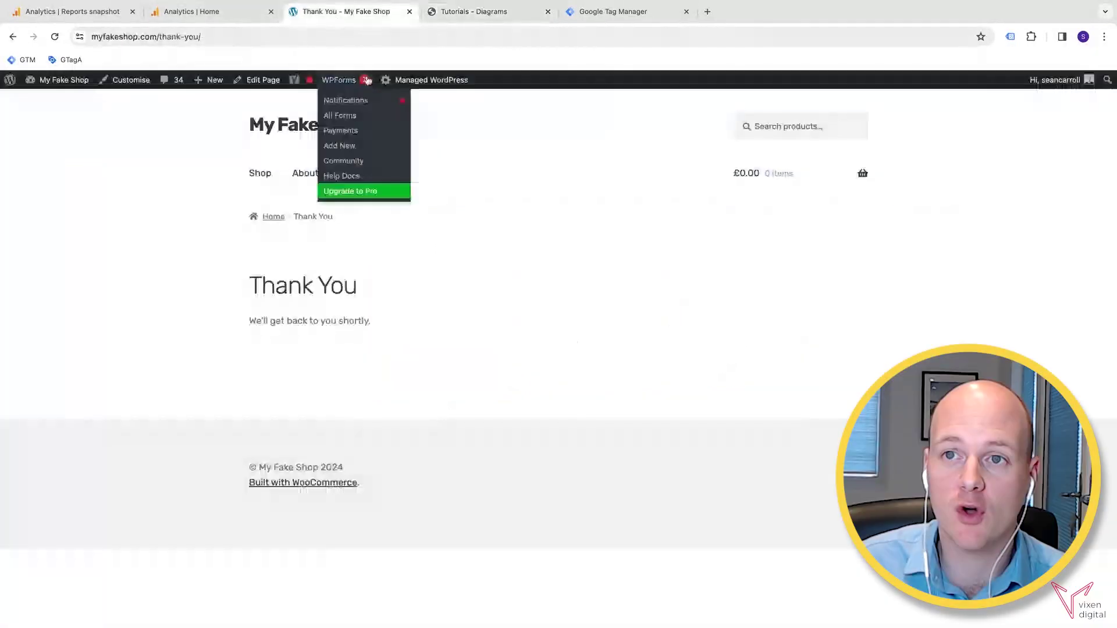
click(201, 37)
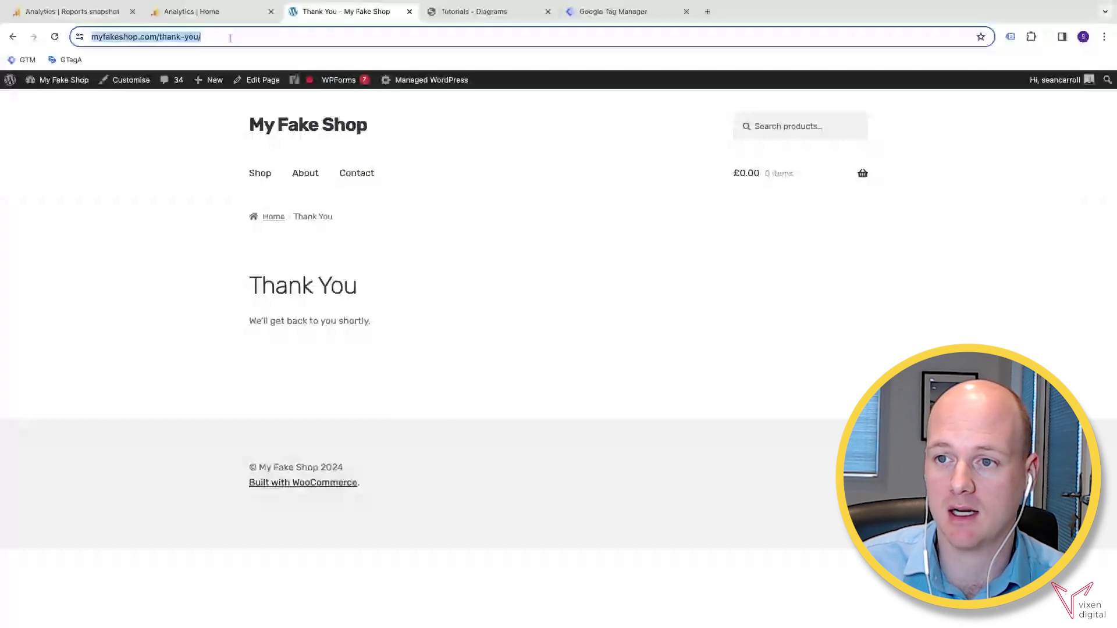
click(219, 20)
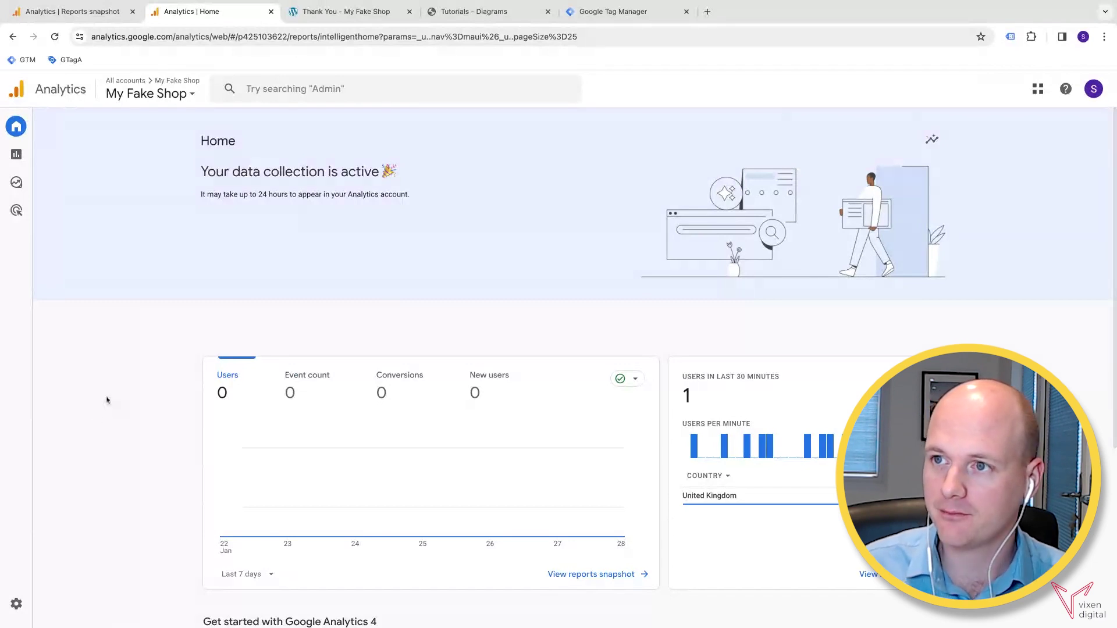
click(614, 11)
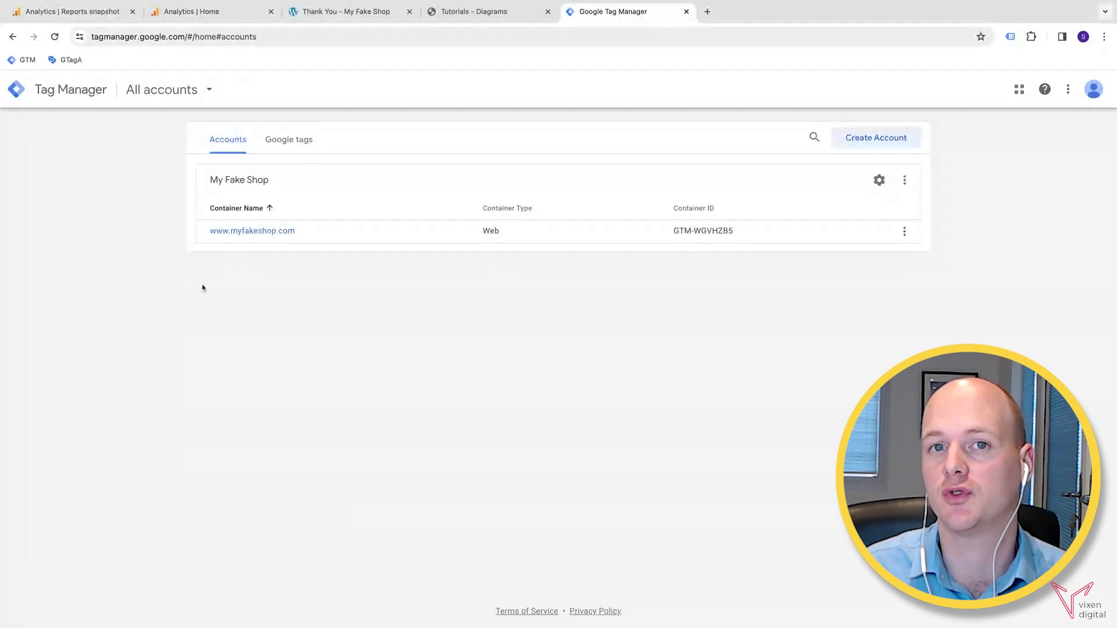
click(273, 231)
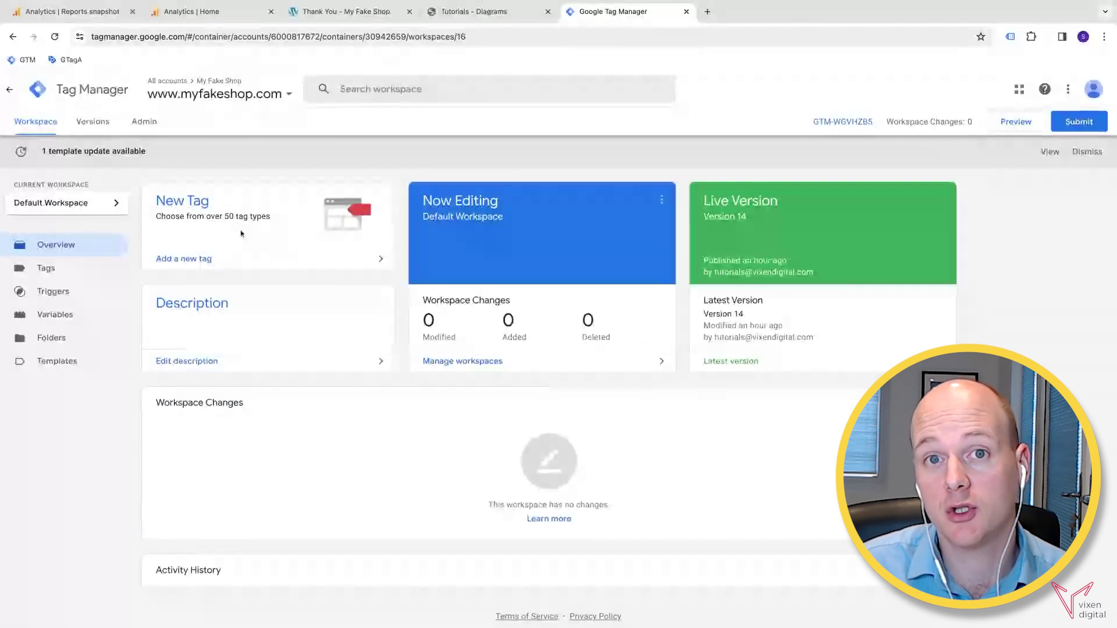
scroll(181, 281, down, 1)
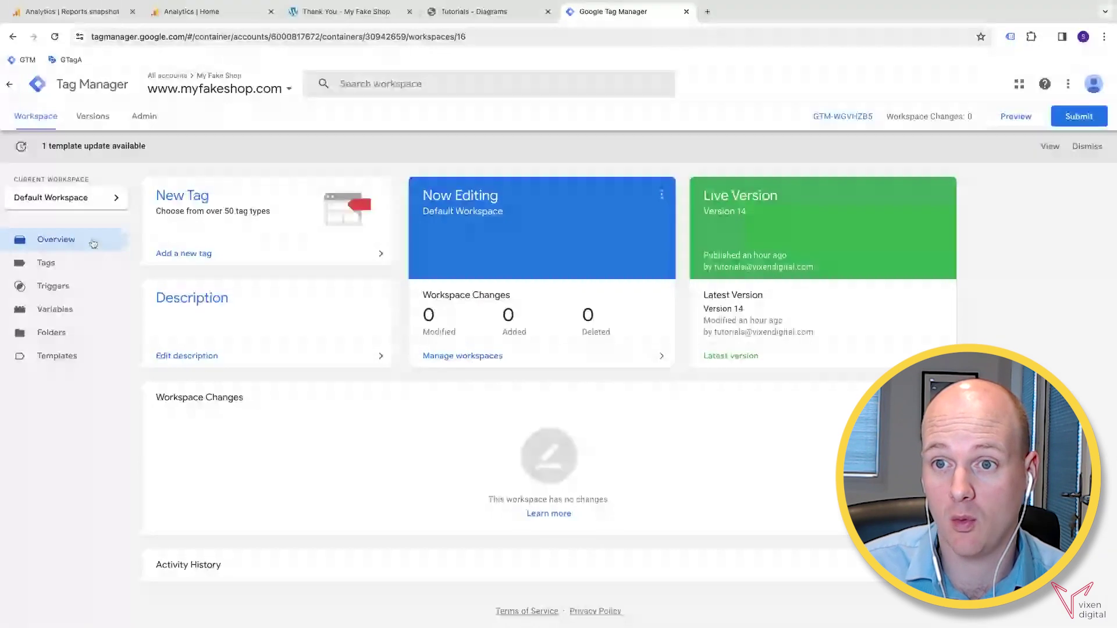
- Create a new tag named 'GA4 - TY page - View'
click(179, 197)
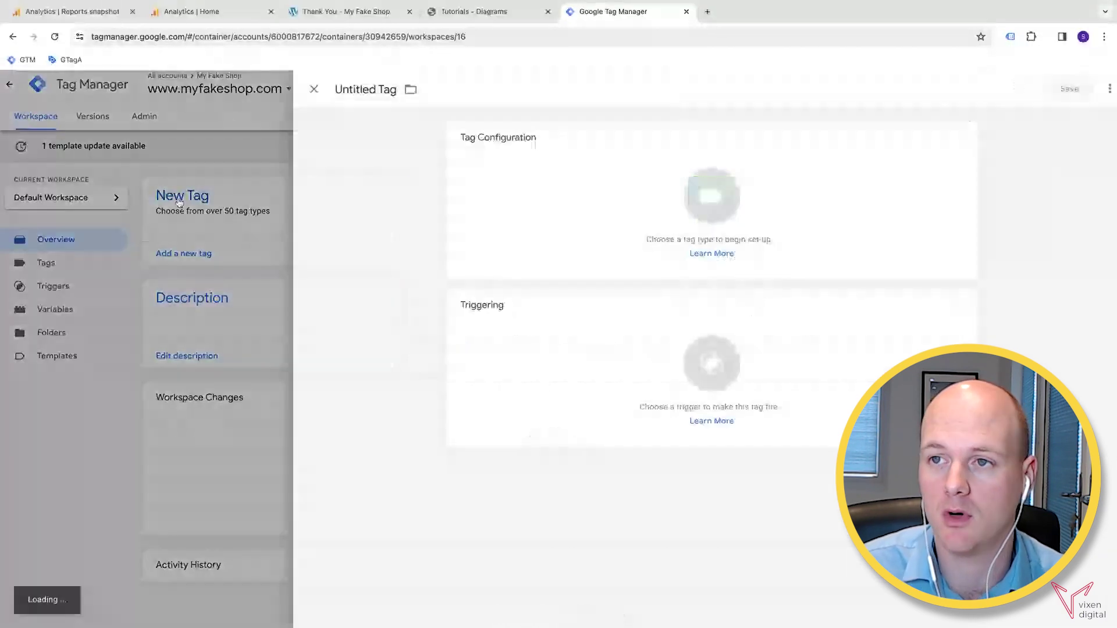
double_click(353, 91)
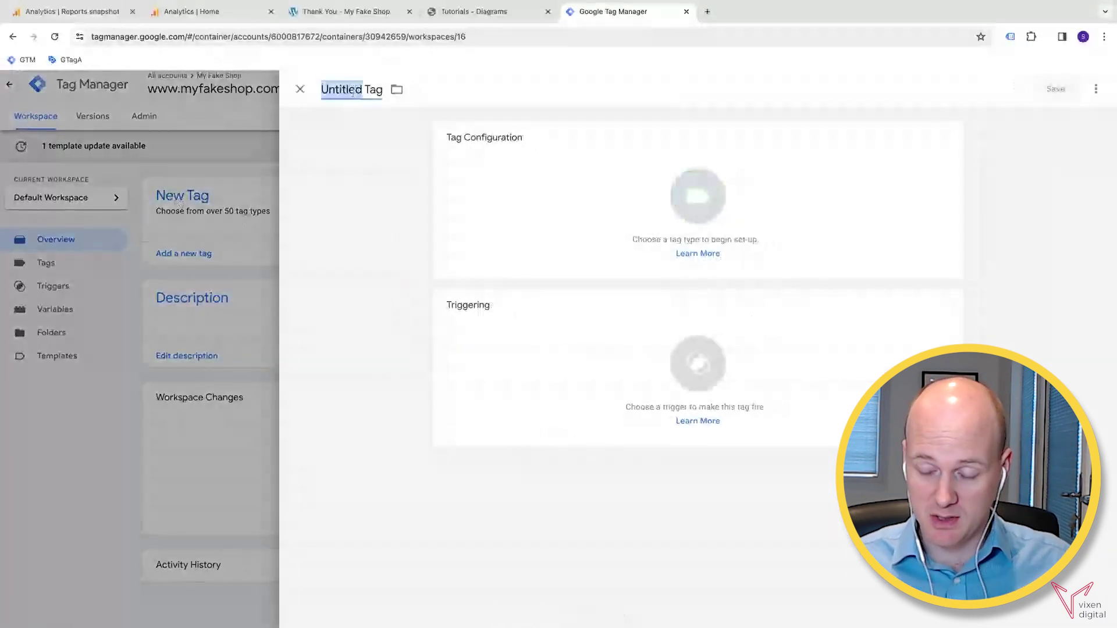
triple_click(353, 91)
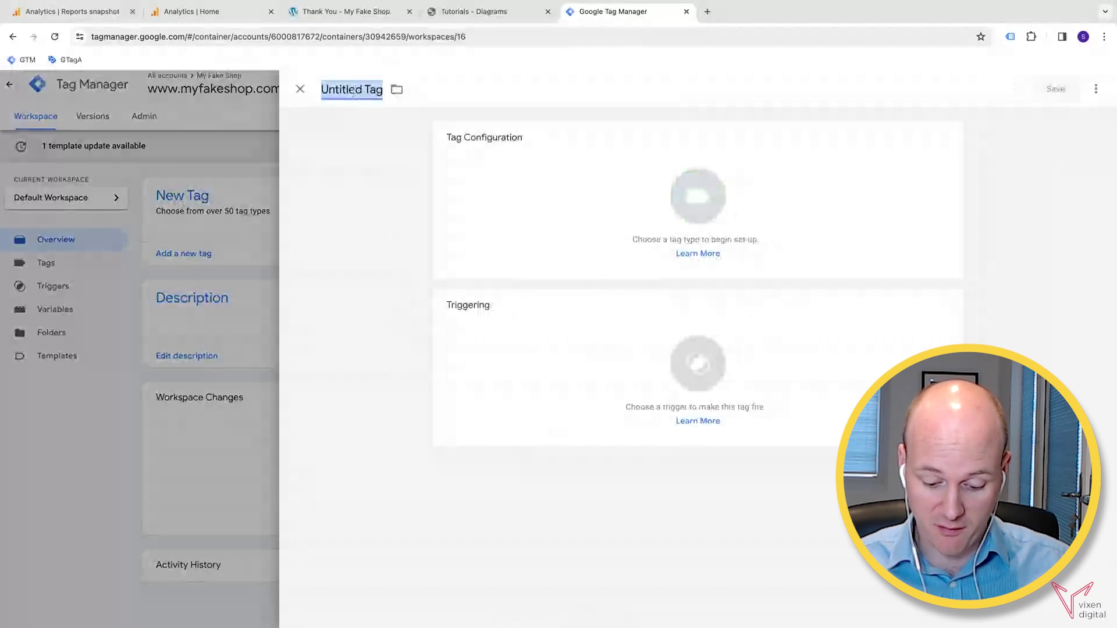
text(GA4 - )
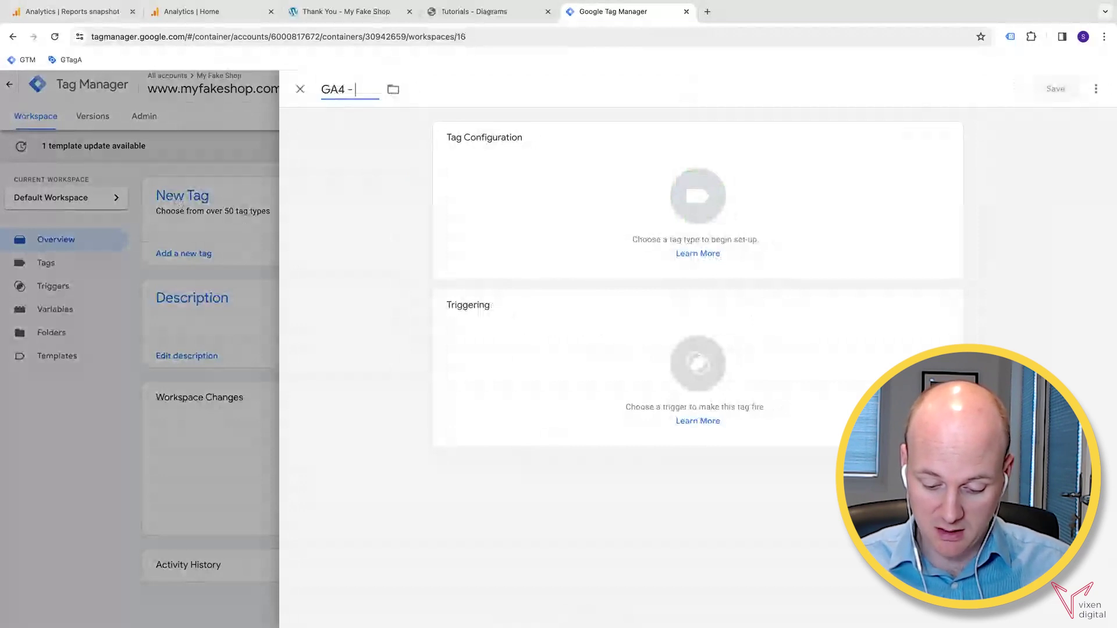
text(TY pag)
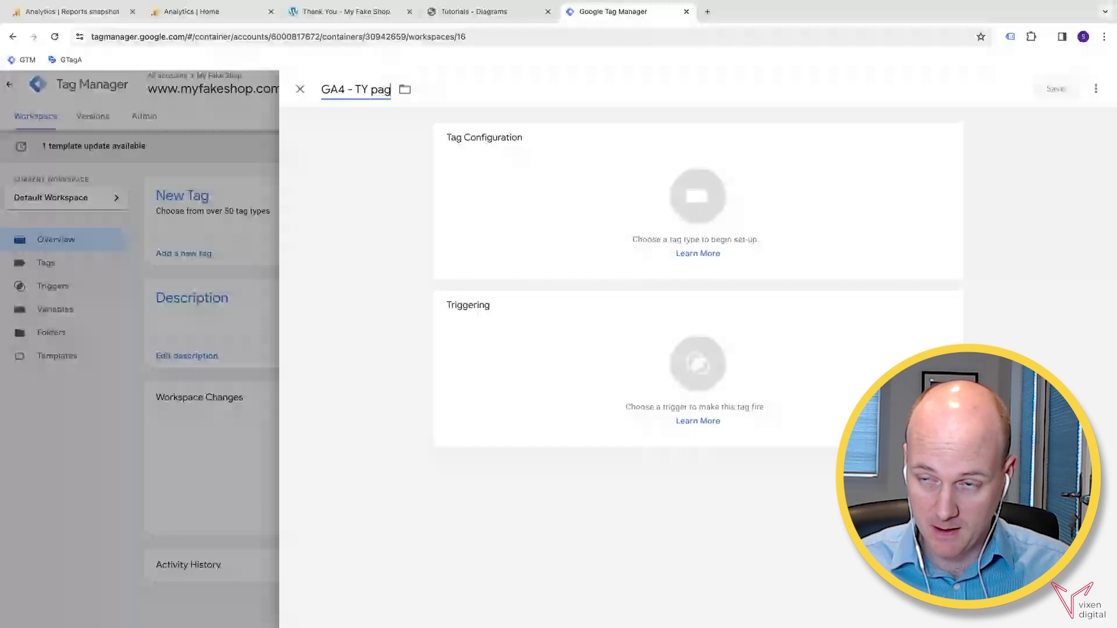
text(e - V)
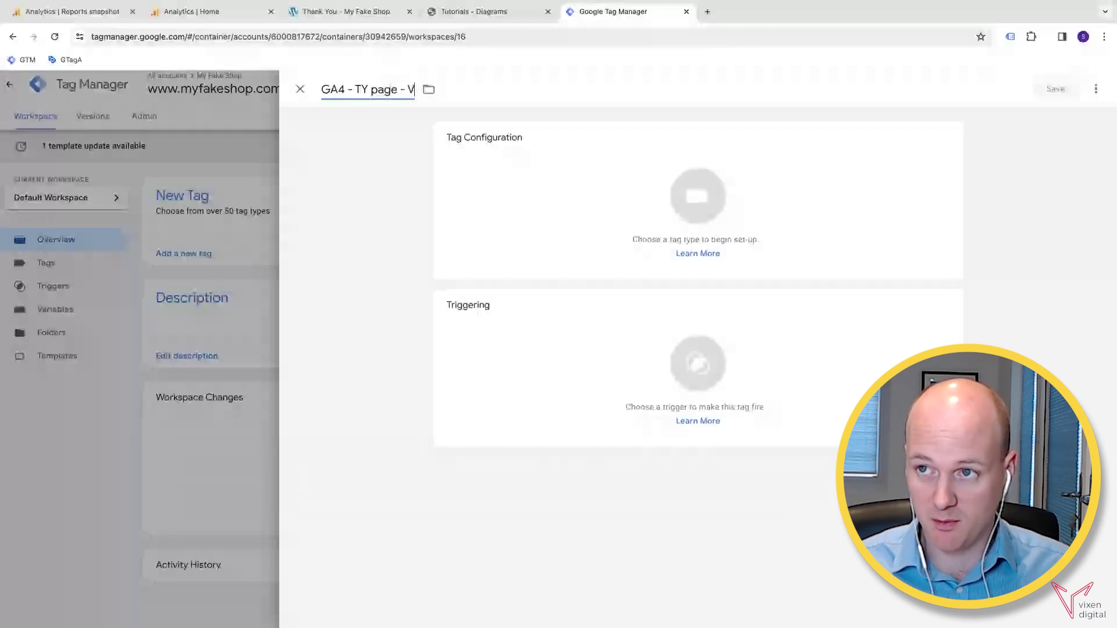
text(iew)
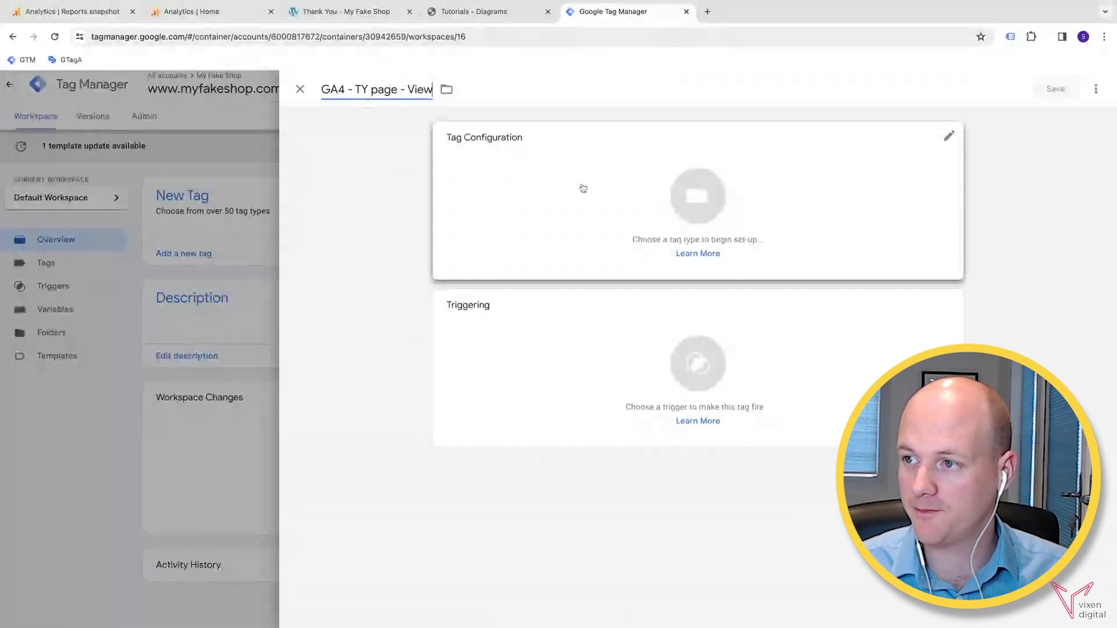
- Set the tag type to Google Analytics: GA4 Event
click(583, 188)
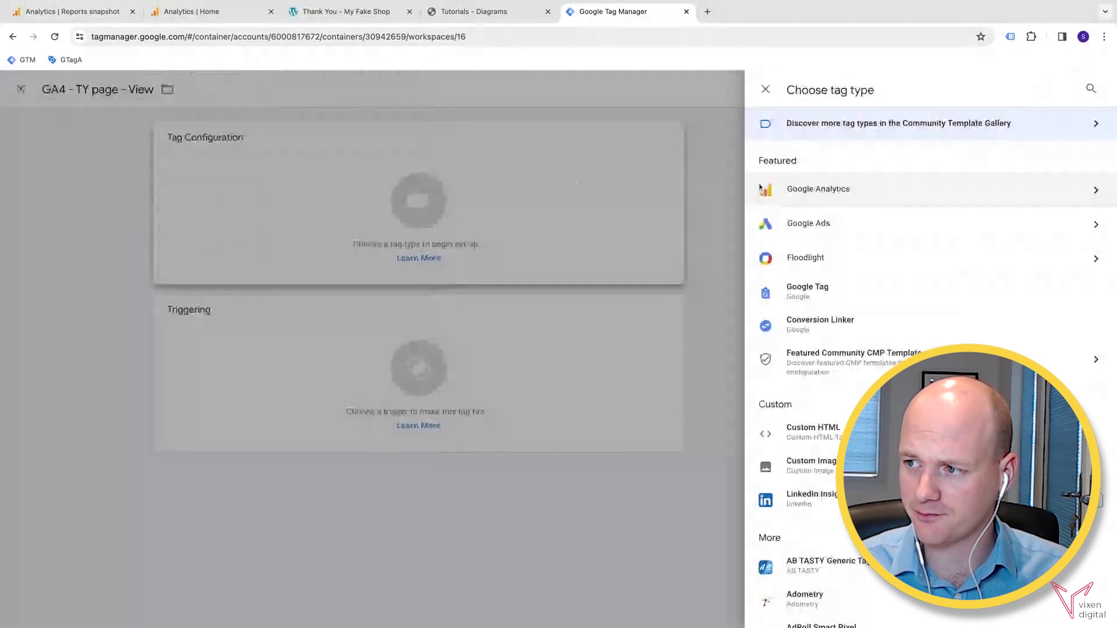
click(852, 189)
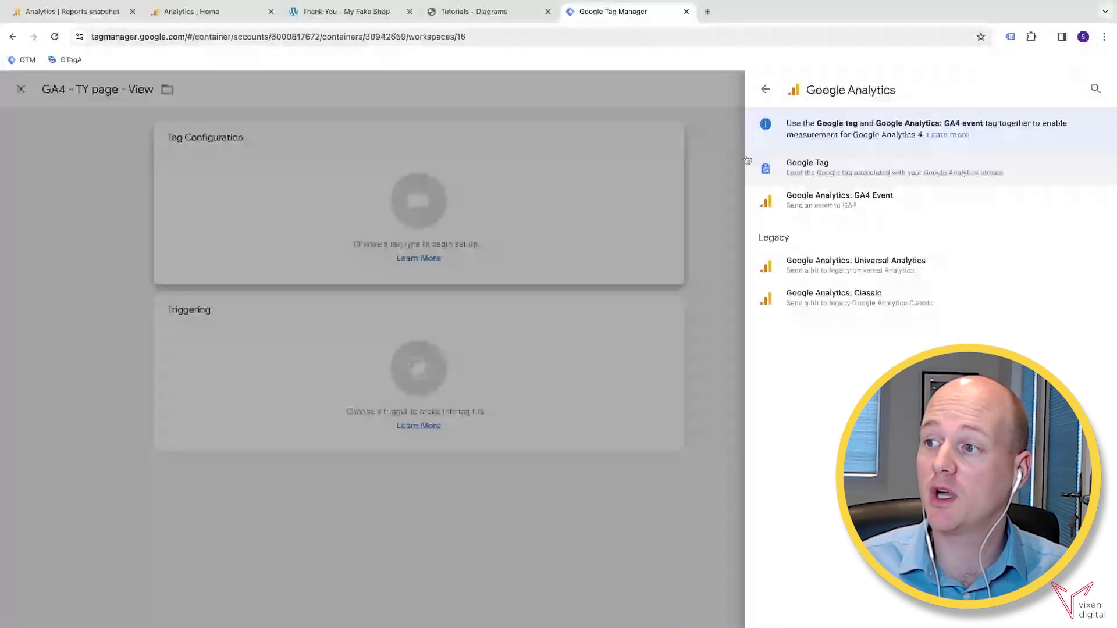
click(868, 203)
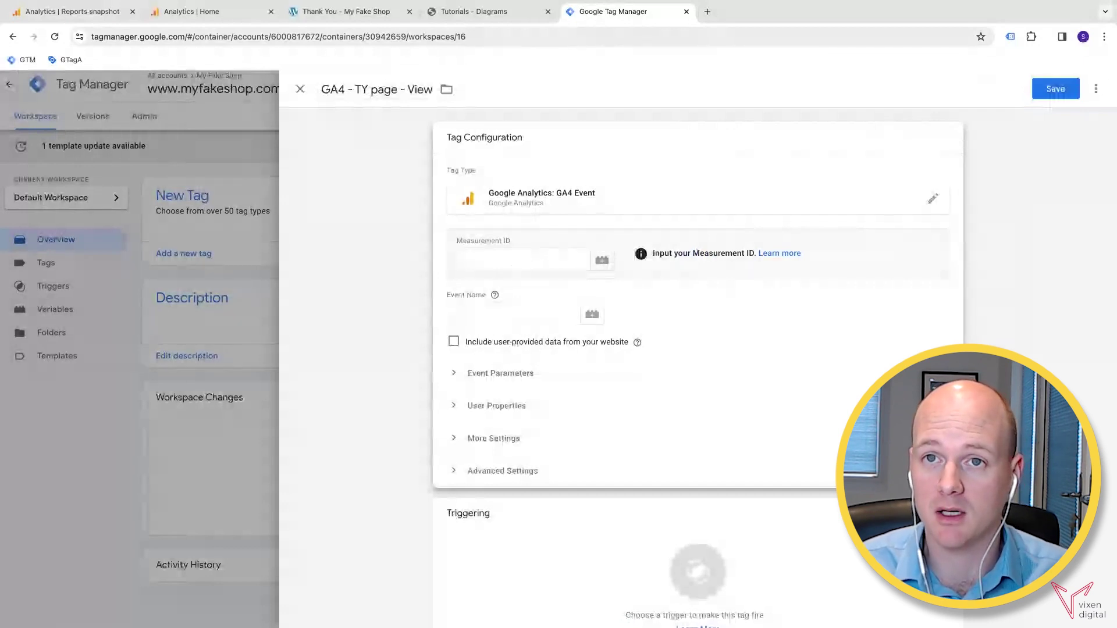
- Copy the web stream's Measurement ID from Analytics Admin > Data streams, then return to Tag Manager
click(186, 12)
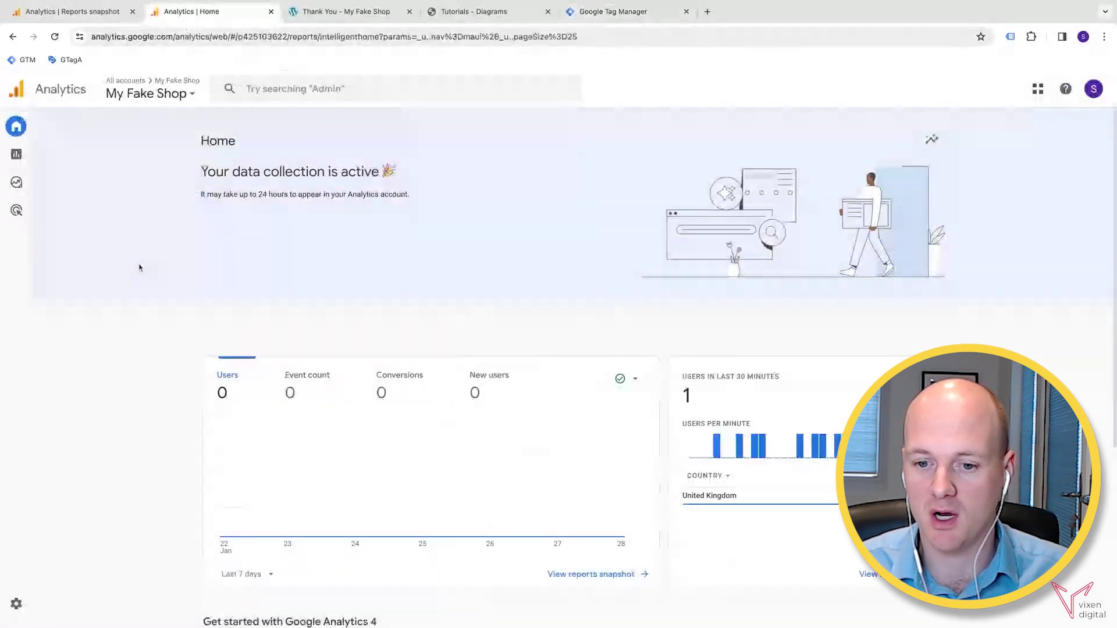
click(52, 610)
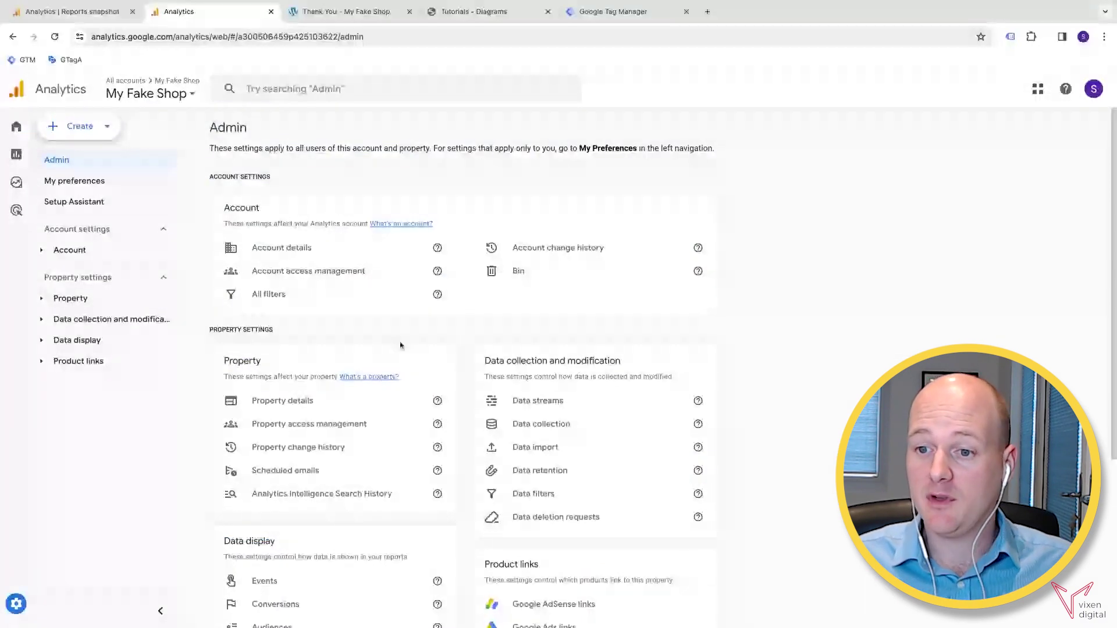
click(556, 408)
click(780, 196)
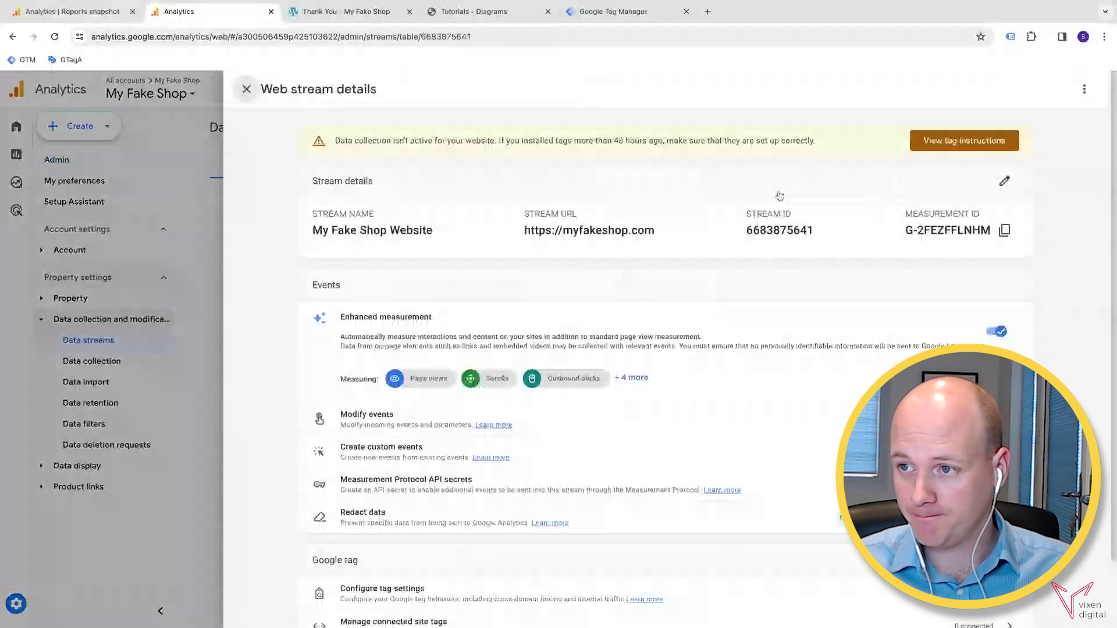
click(1004, 232)
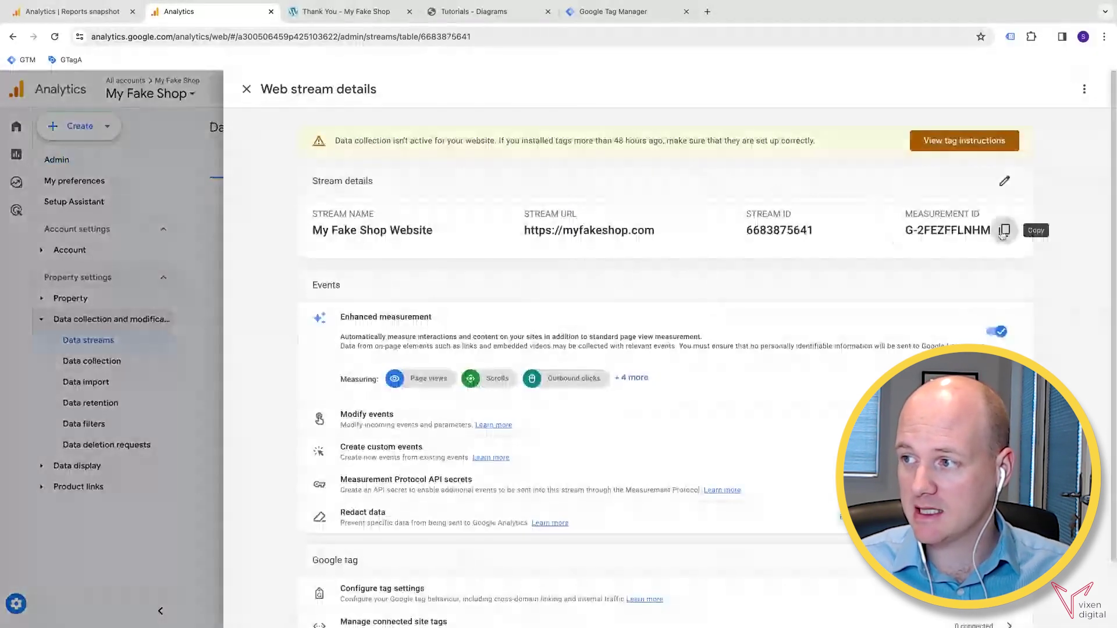
click(1003, 231)
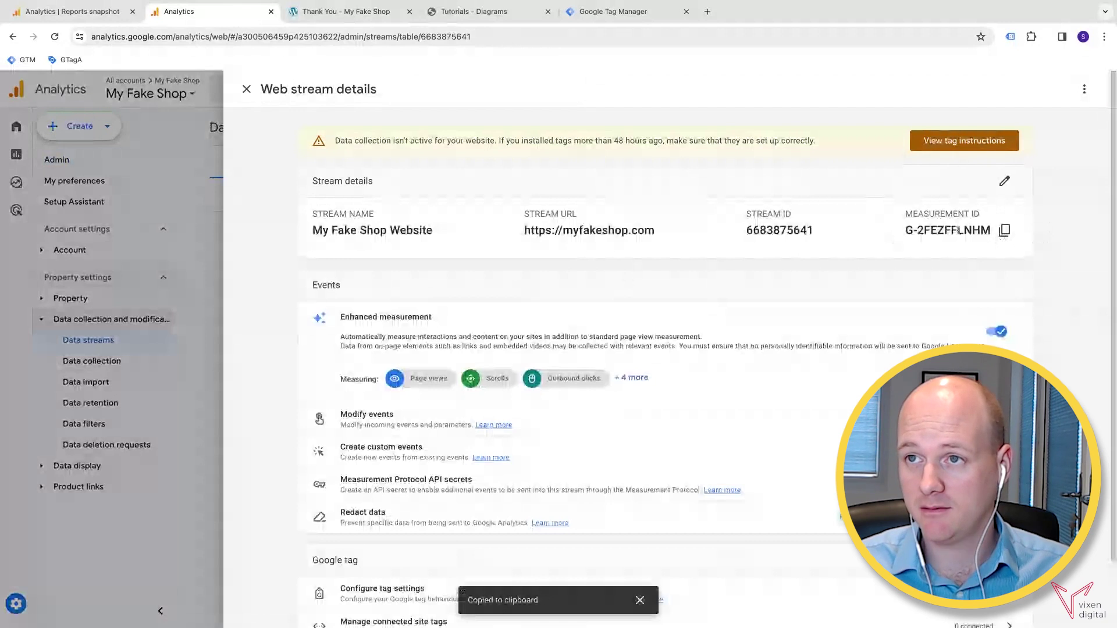
click(614, 12)
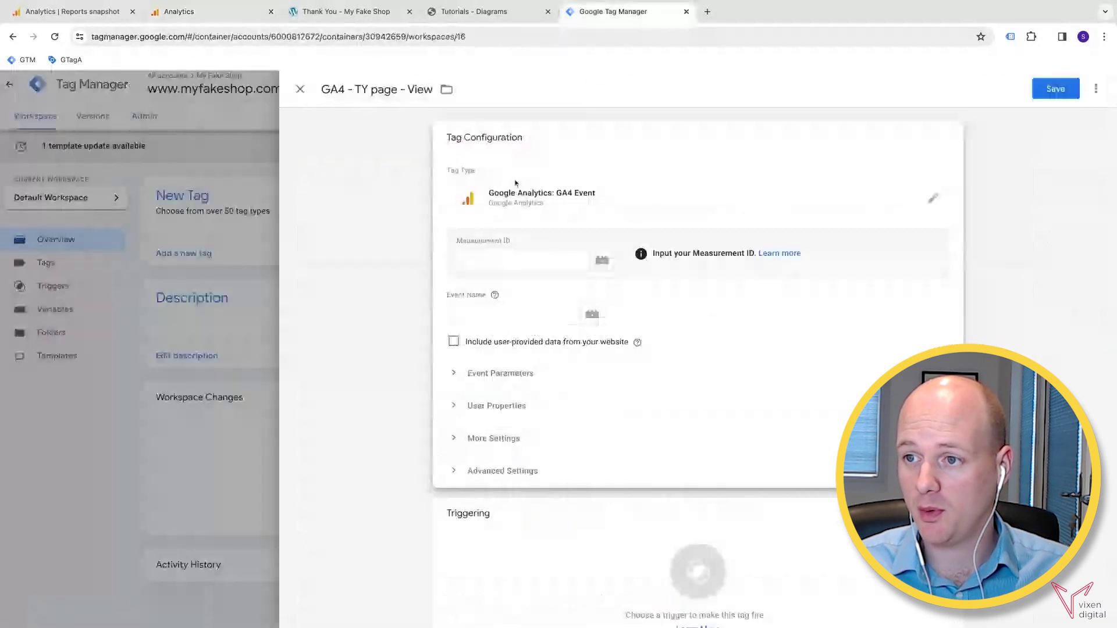
- Paste the Measurement ID into the tag and set the event name to thank_you_page_view_gtm
click(484, 262)
key(ctrl+v)
click(474, 313)
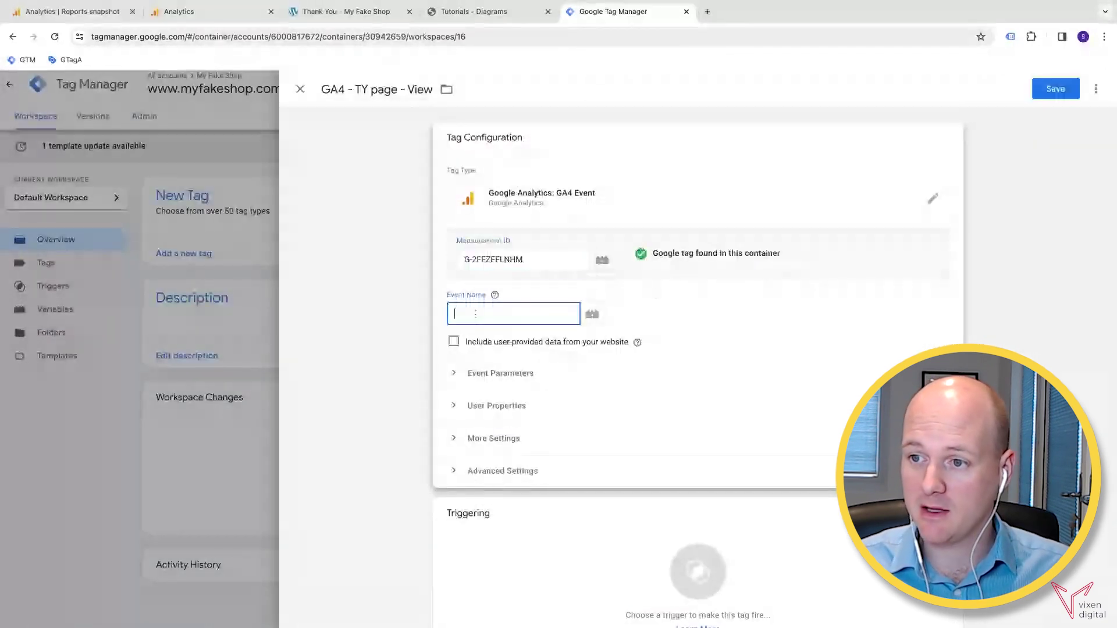
text(tha)
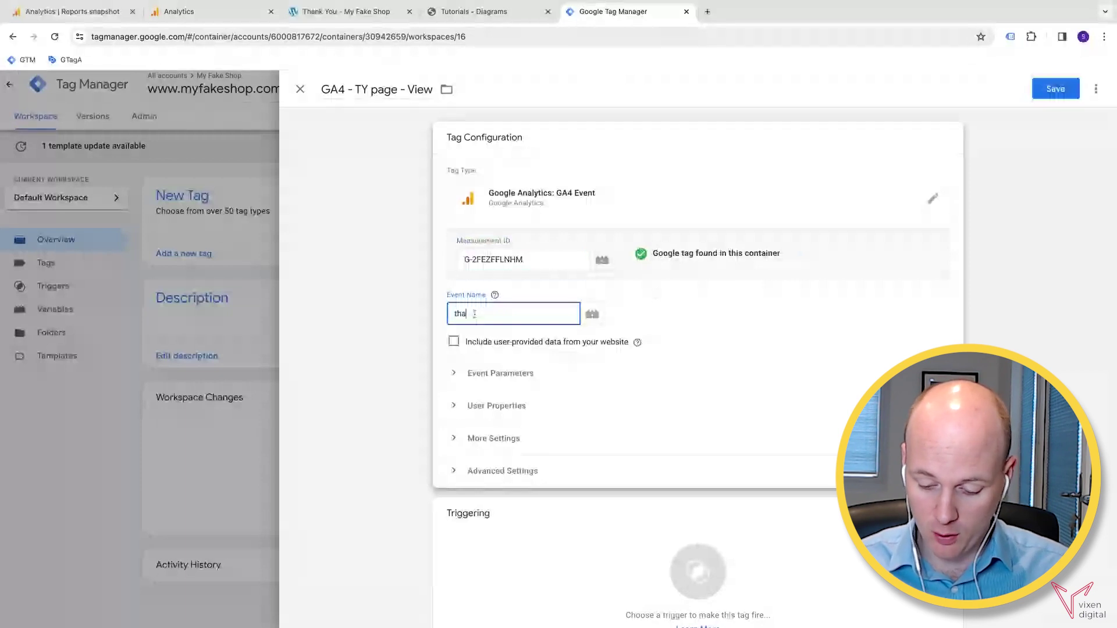
text(nk_)
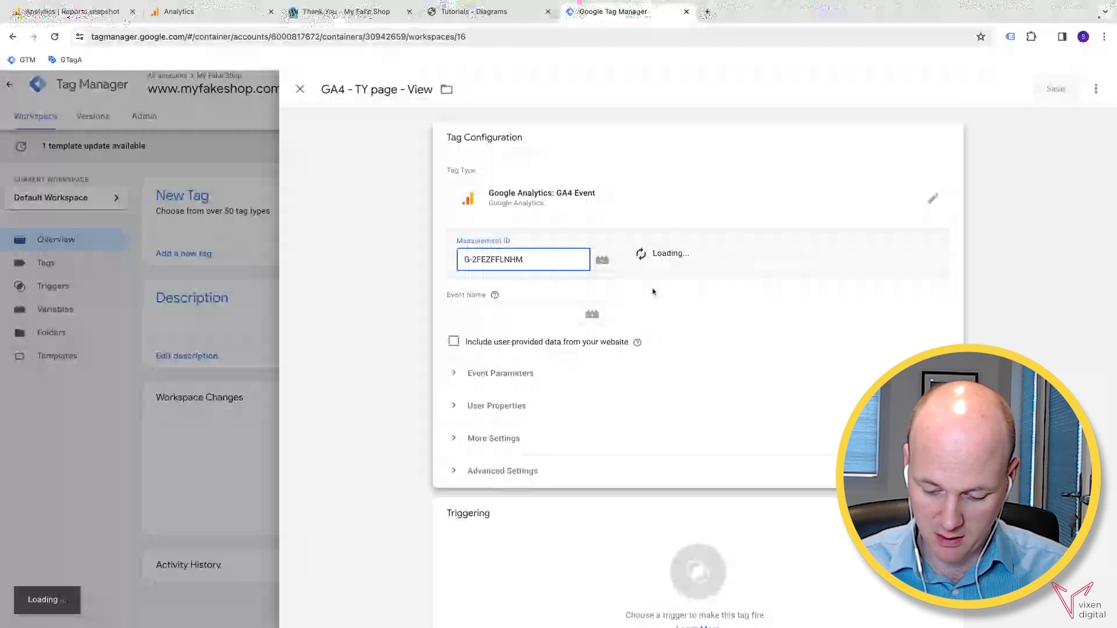
click(512, 314)
text(thank_you_page)
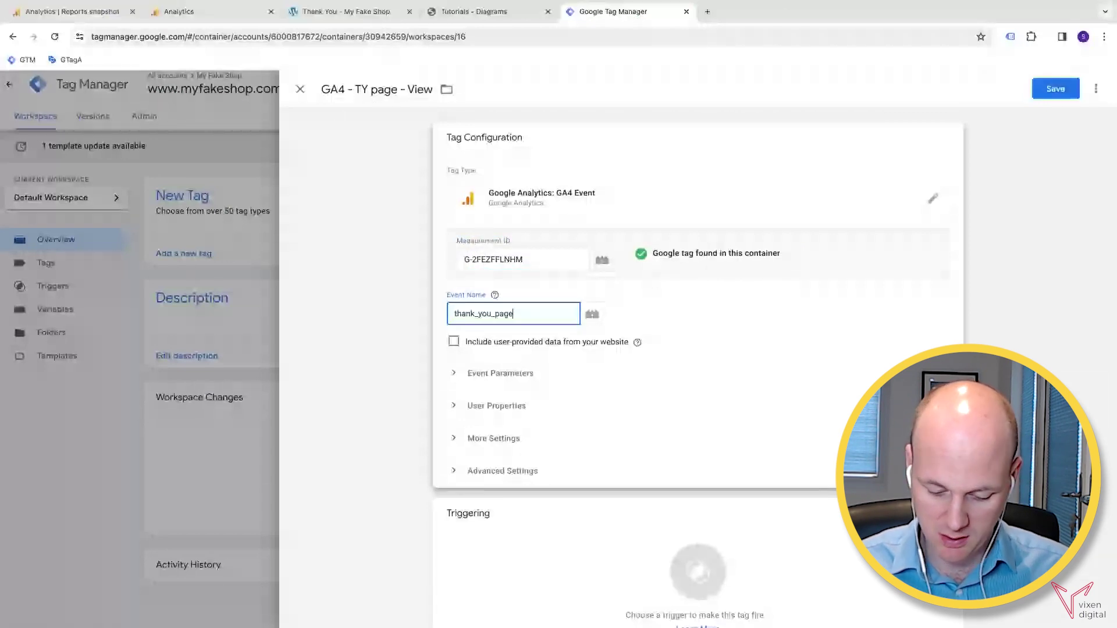
text(_vo)
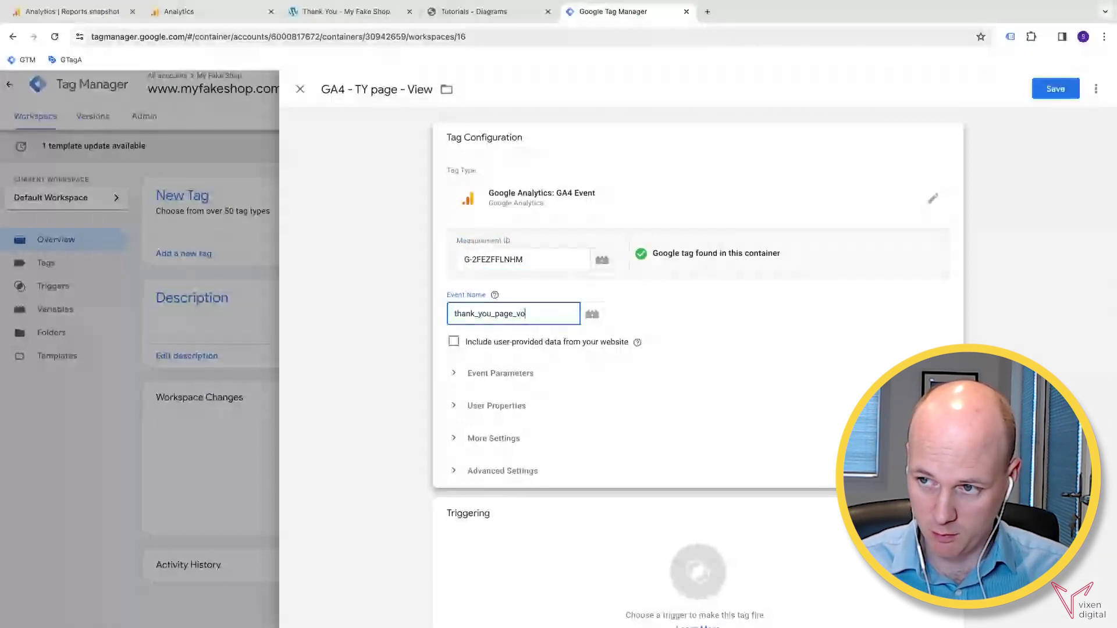
key(BackSpace)
text(iew)
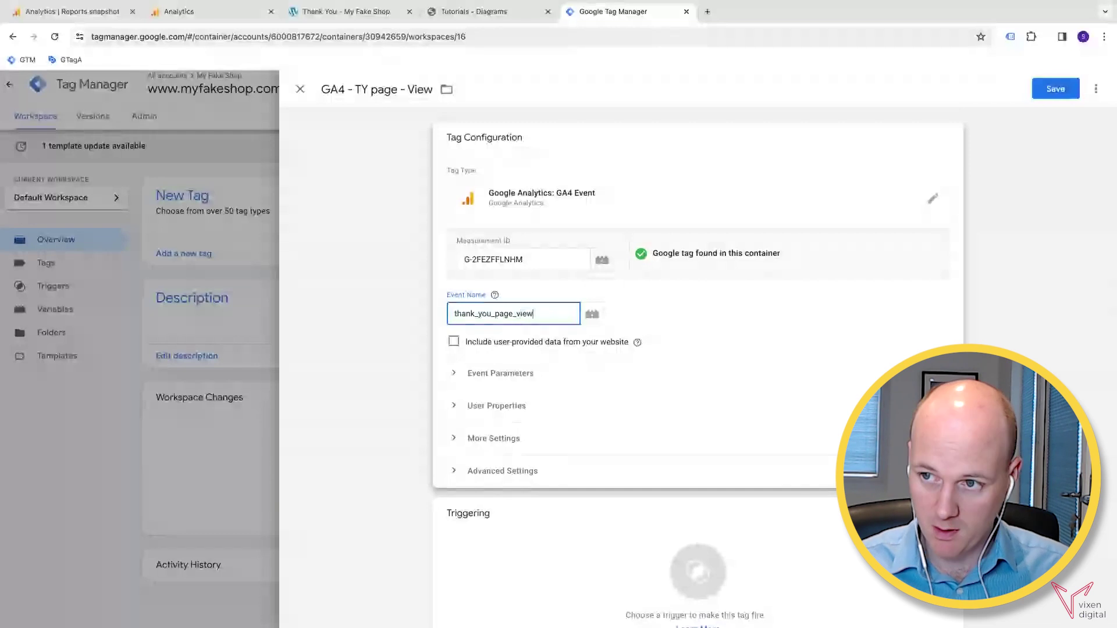
text(_gtm)
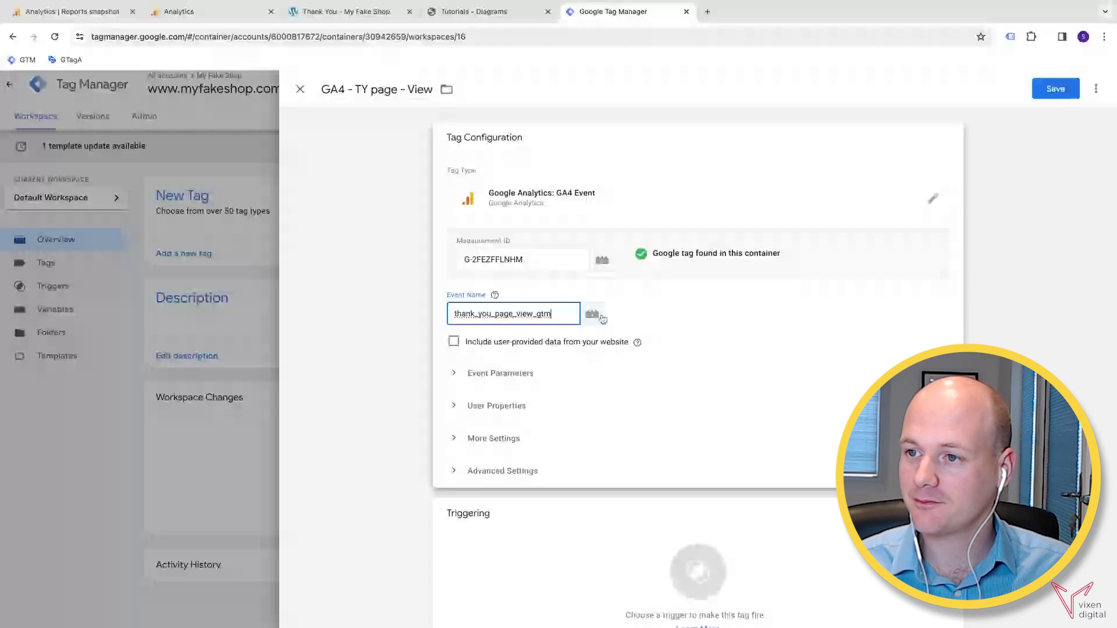
scroll(679, 438, down, 1)
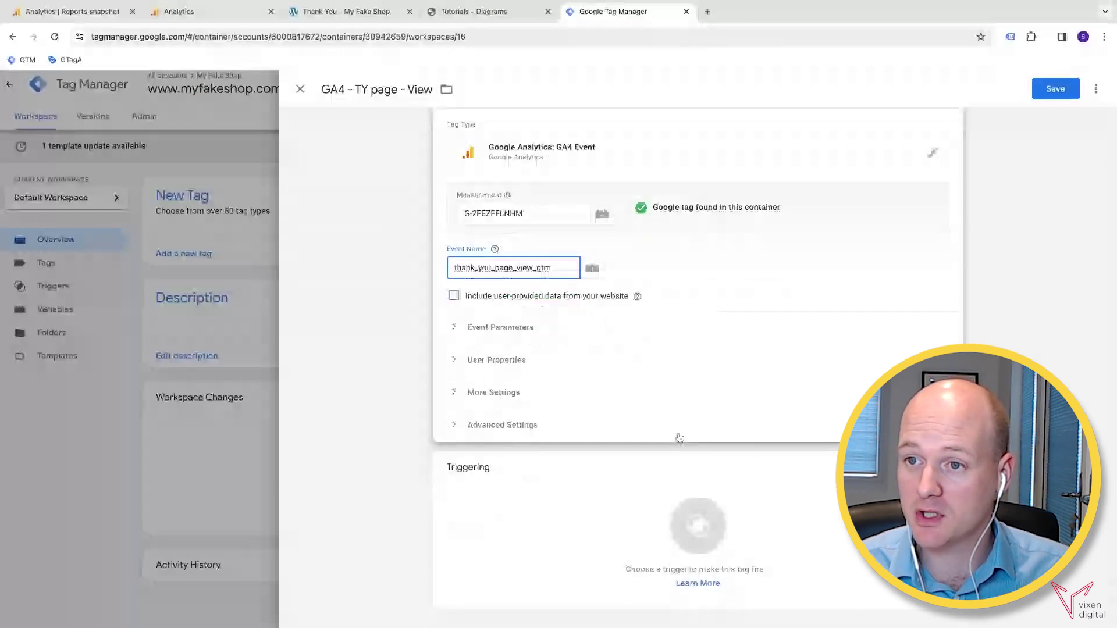
- Open the tag's trigger chooser, briefly checking the shop's Thank You page tab
click(624, 506)
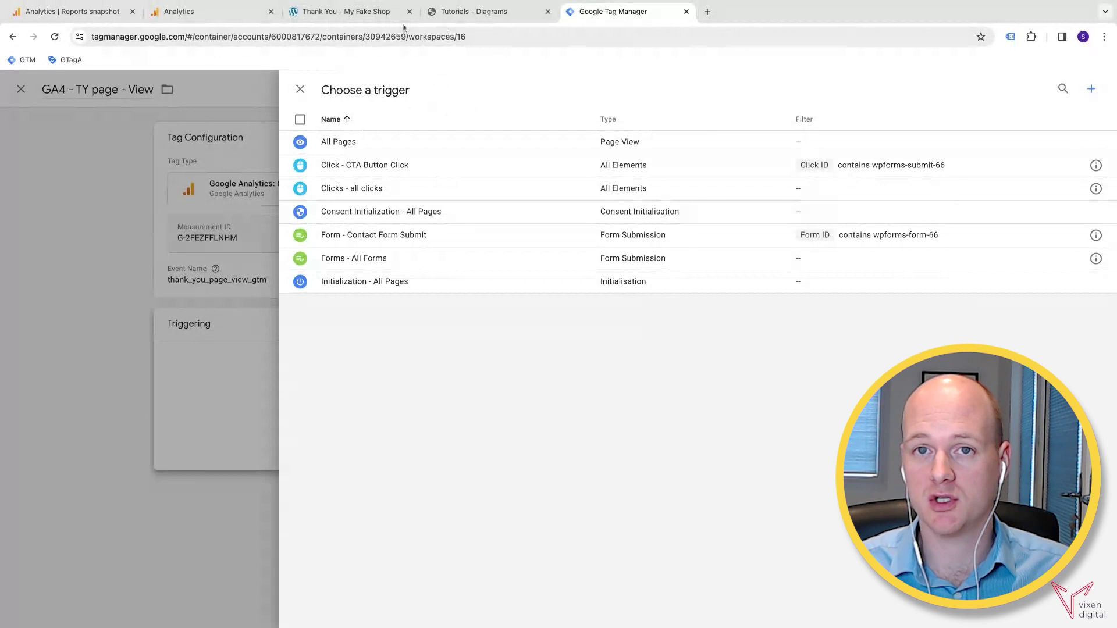
click(352, 17)
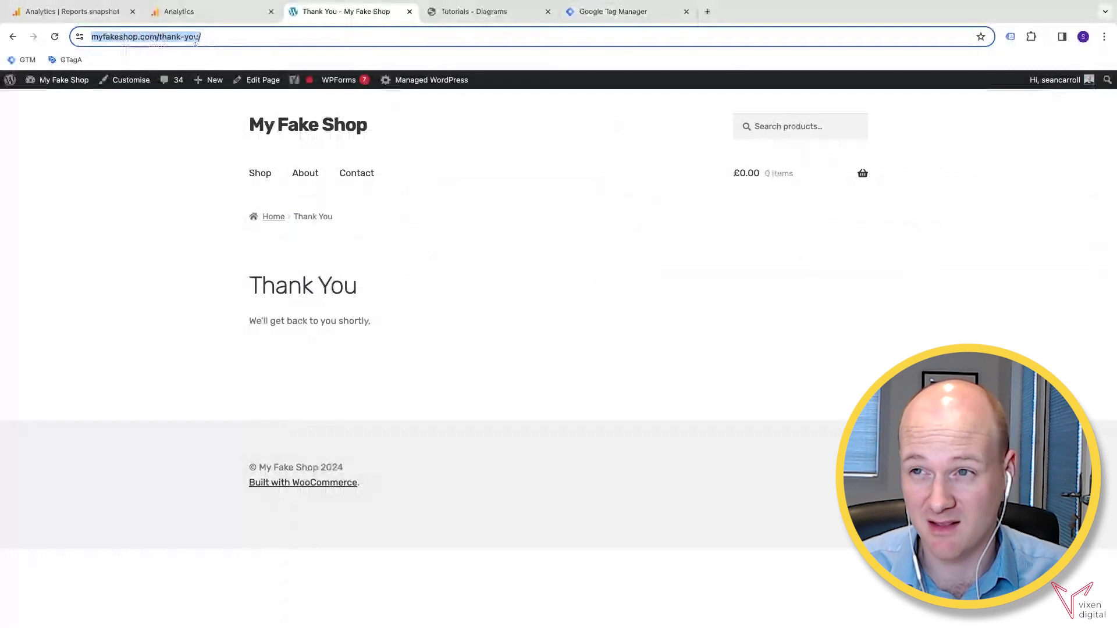
click(589, 17)
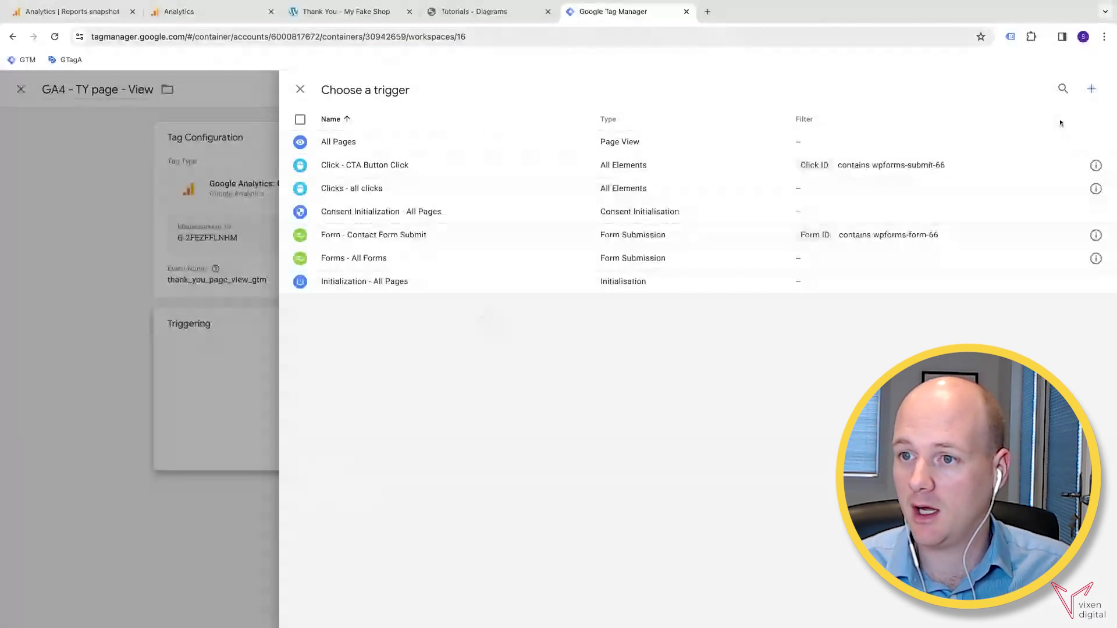
- Start a new trigger named 'Page View - TY page'
click(1089, 99)
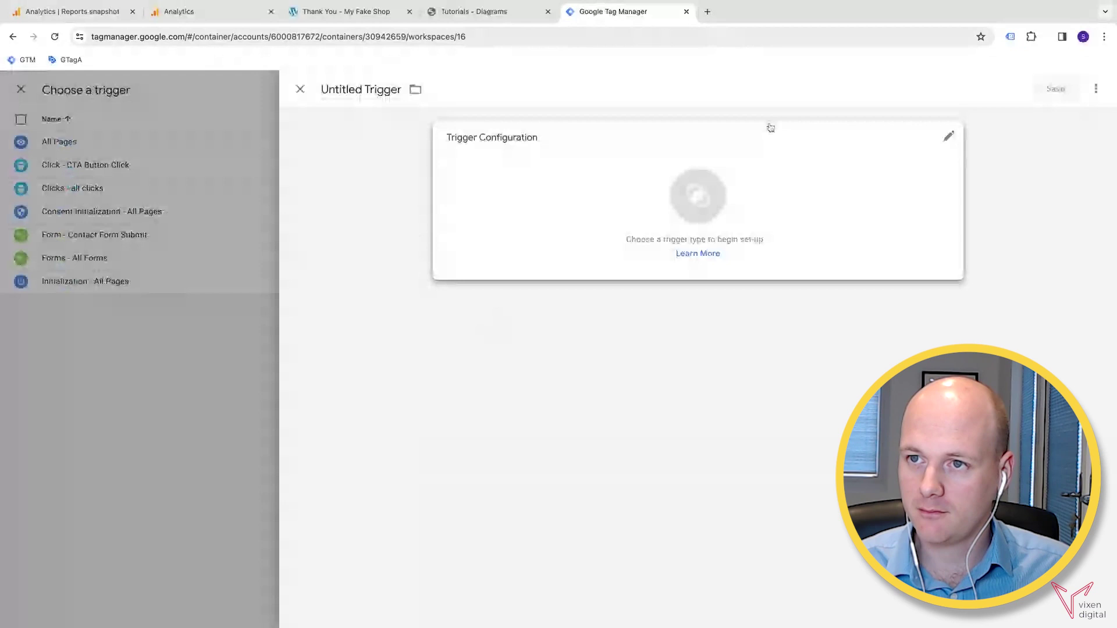
click(361, 90)
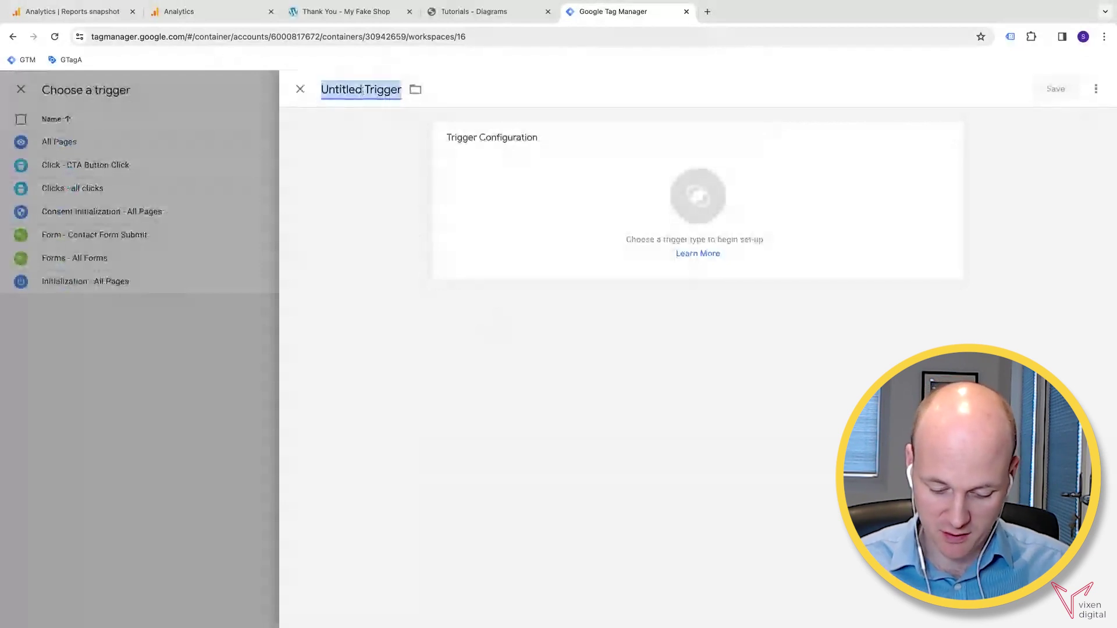
text(Page)
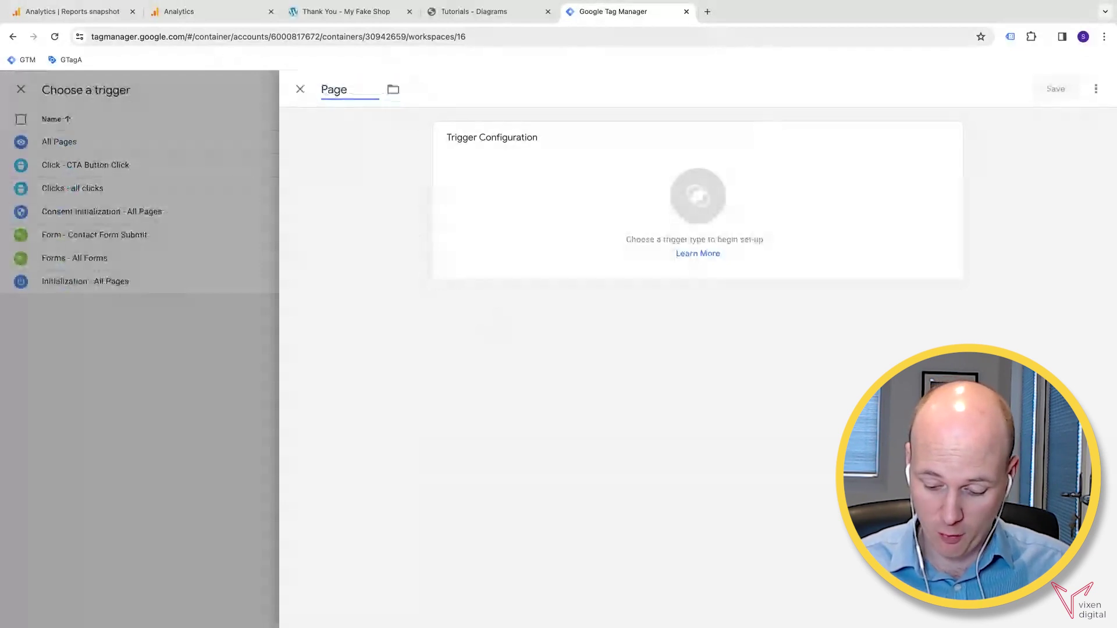
text( View - TY pae)
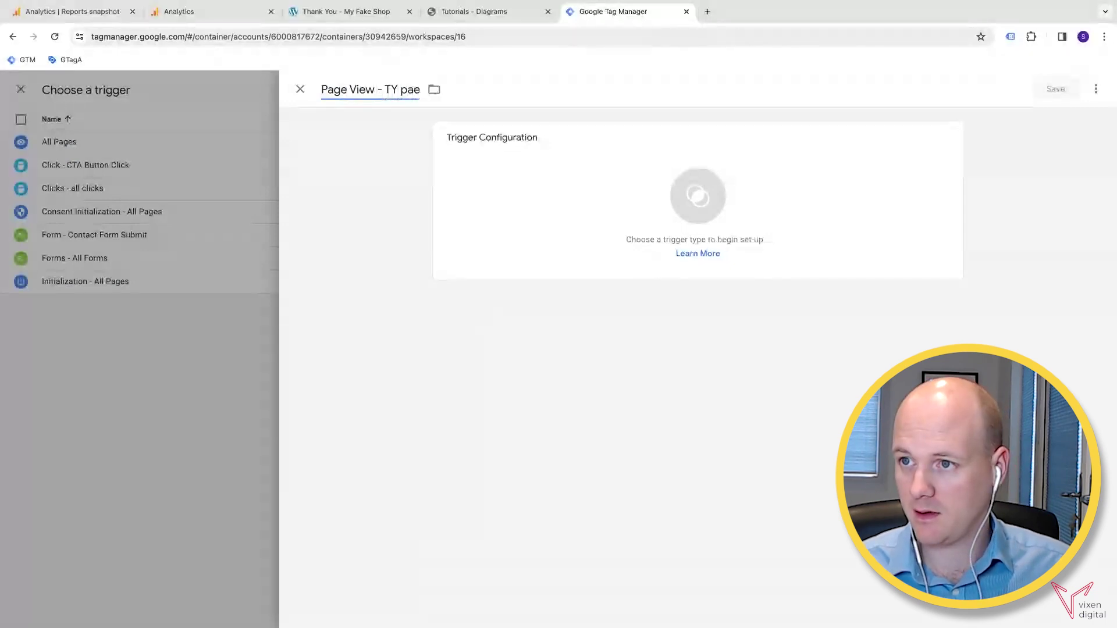
key(BackSpace)
text(ge)
- Make it a Page View trigger firing on Some Page Views with a Page URL condition
click(571, 179)
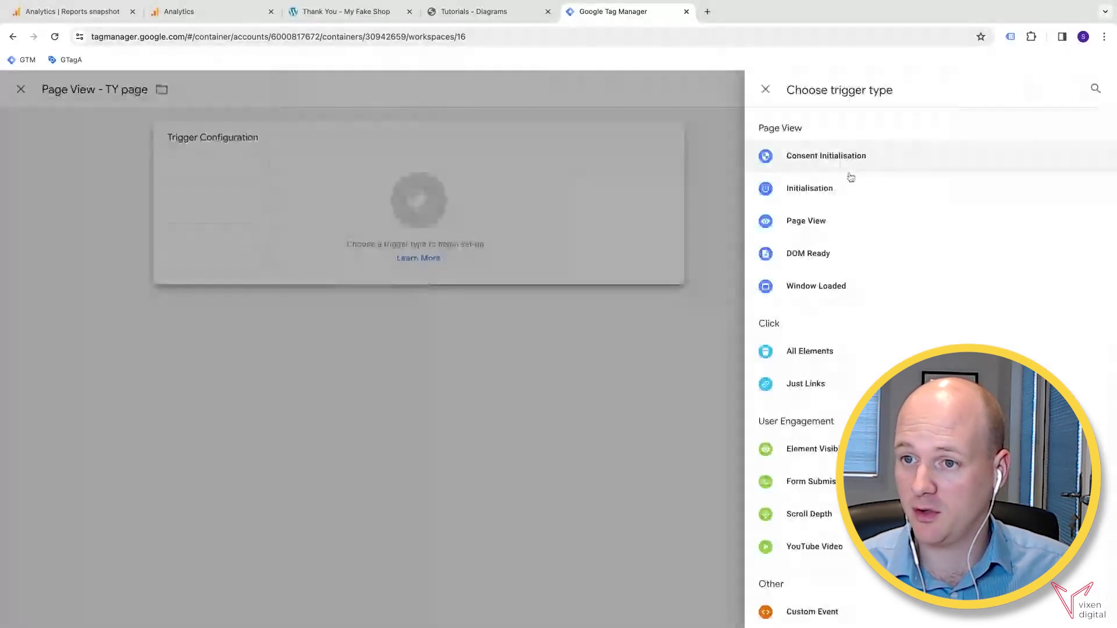
click(806, 221)
click(540, 254)
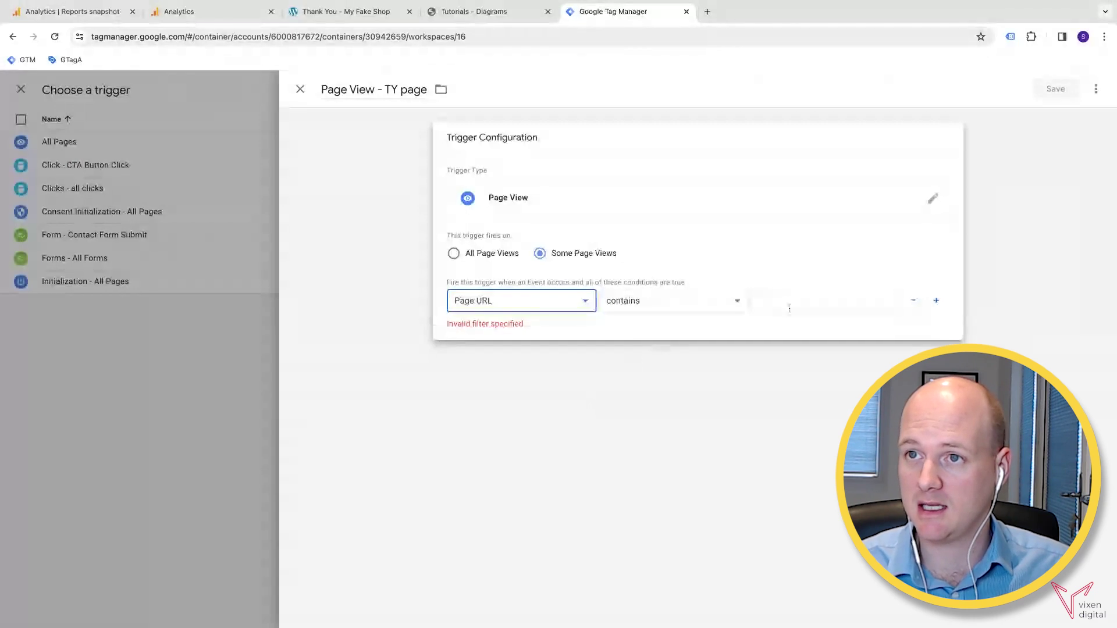
click(787, 302)
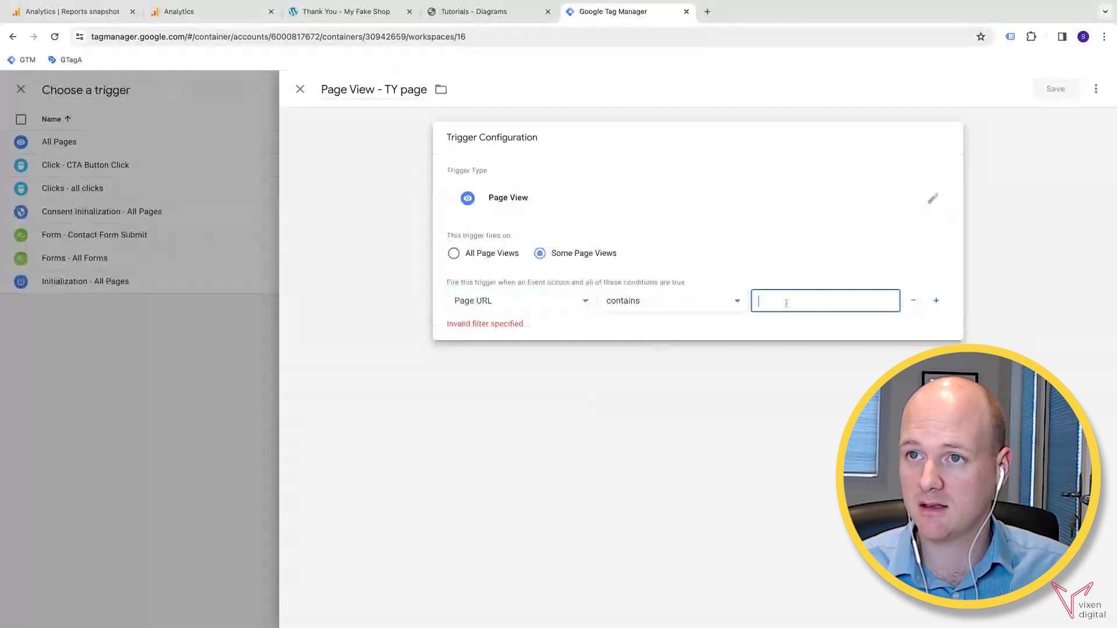
- Set the Page URL condition to contain myfakeshop.com/thank-you/ and save the trigger
click(314, 7)
click(245, 36)
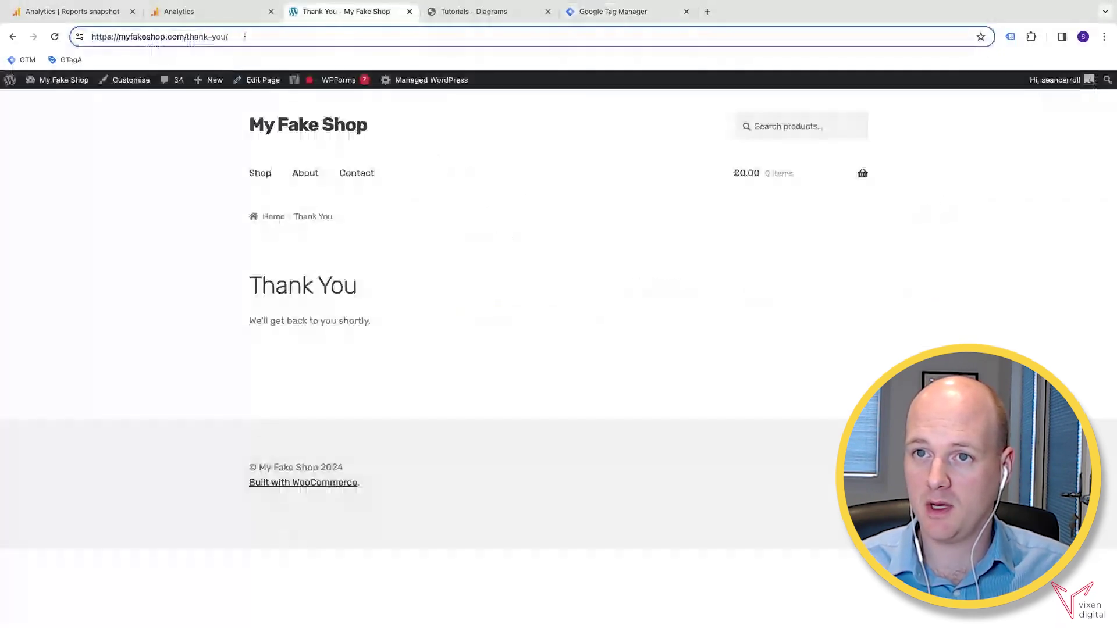
drag(231, 36, 119, 36)
key(ctrl+c)
click(575, 12)
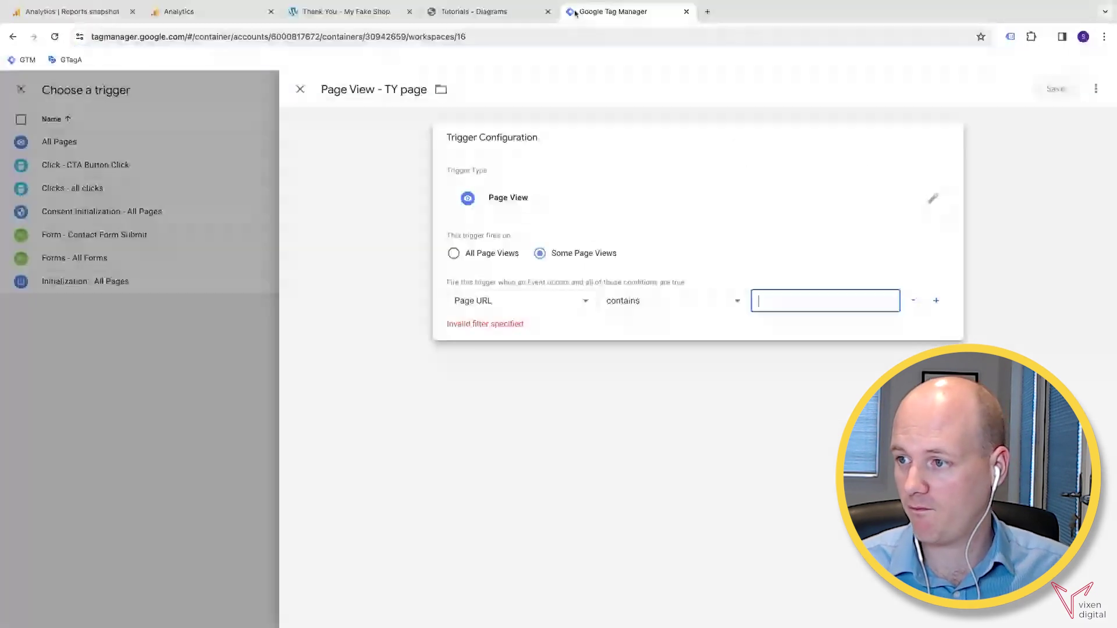
key(ctrl+v)
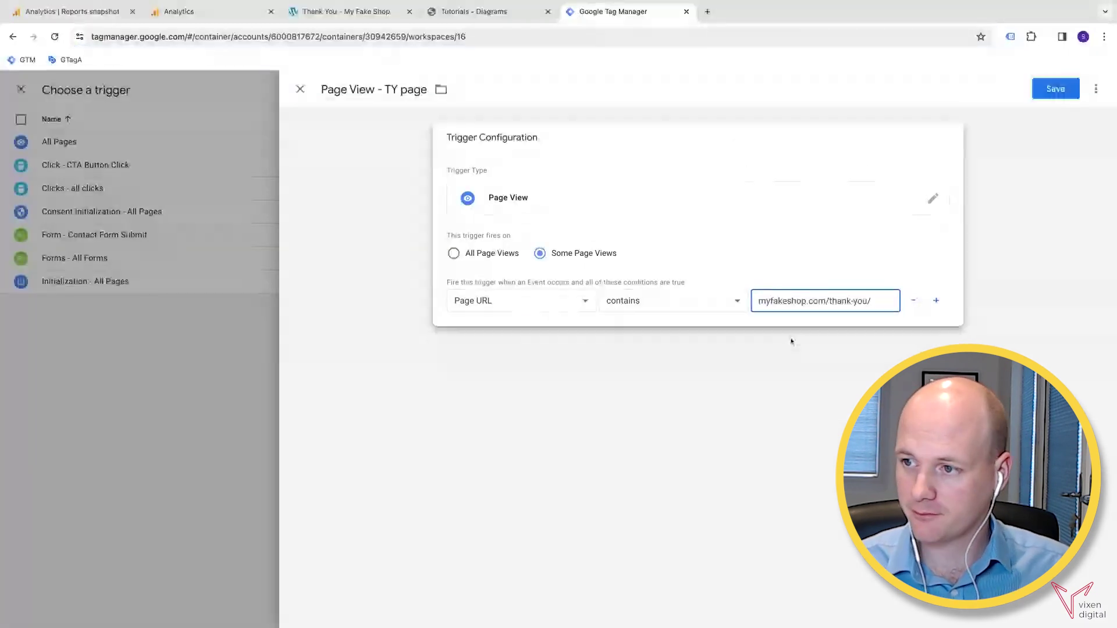
click(1056, 90)
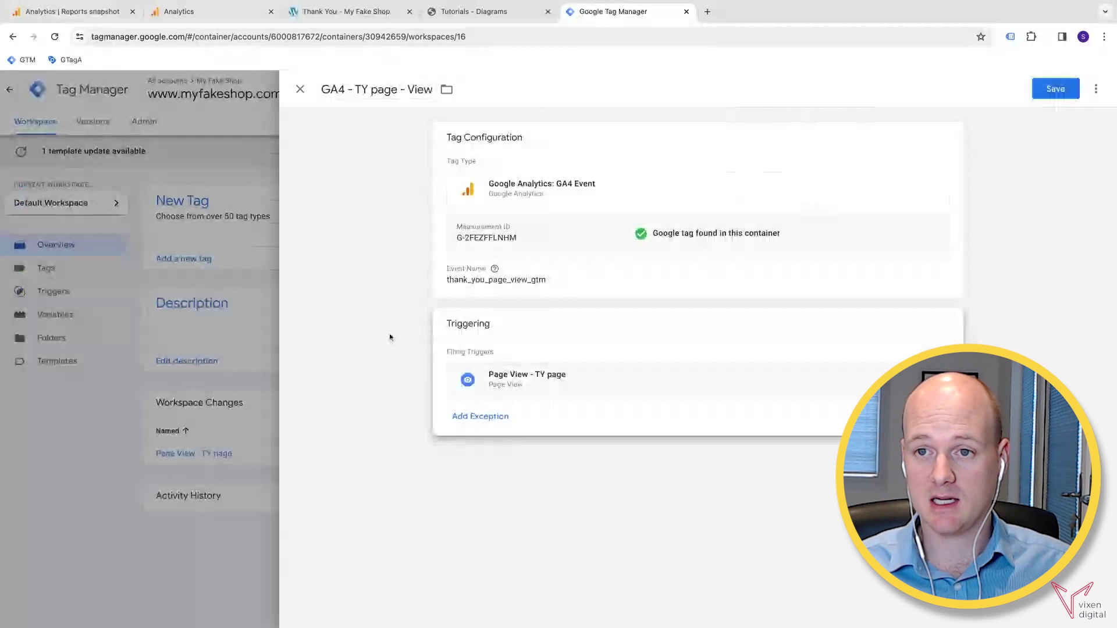
- Save the GA4 - TY page - View tag and connect the Tag Assistant preview to myfakeshop.com
click(1055, 90)
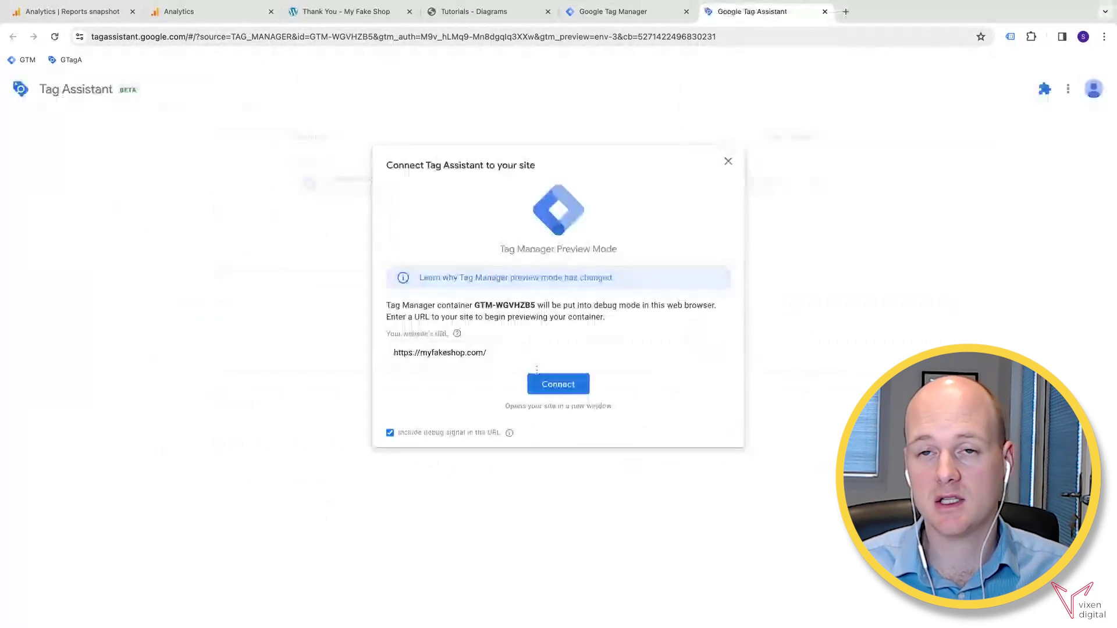
click(553, 391)
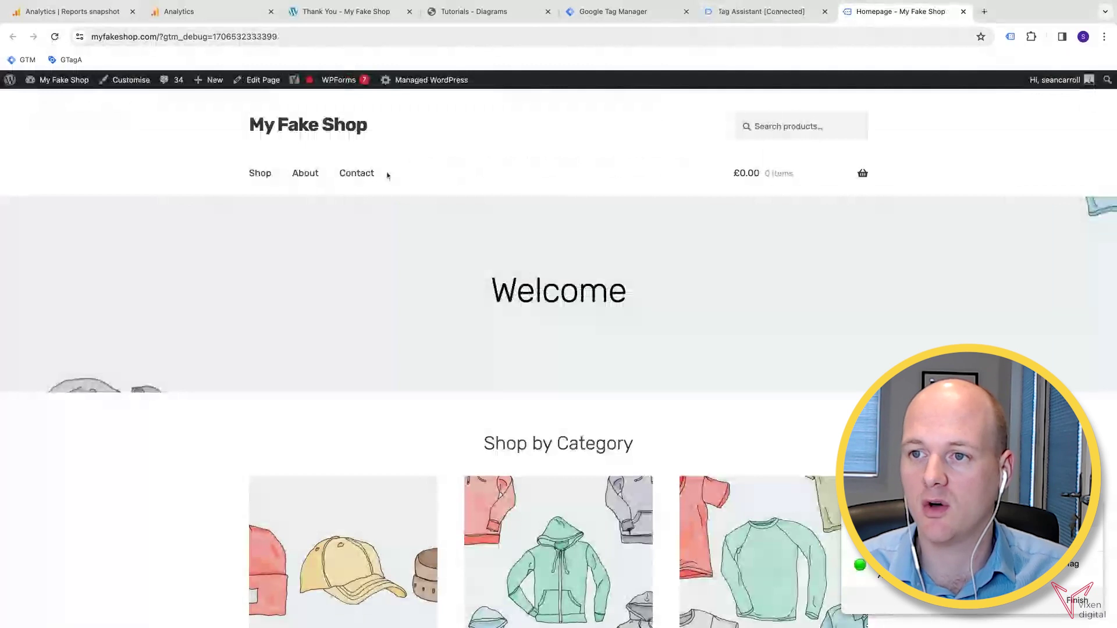
- Submit the shop's Contact form with TEST details to reach the Thank You page, then return to Tag Assistant
click(366, 175)
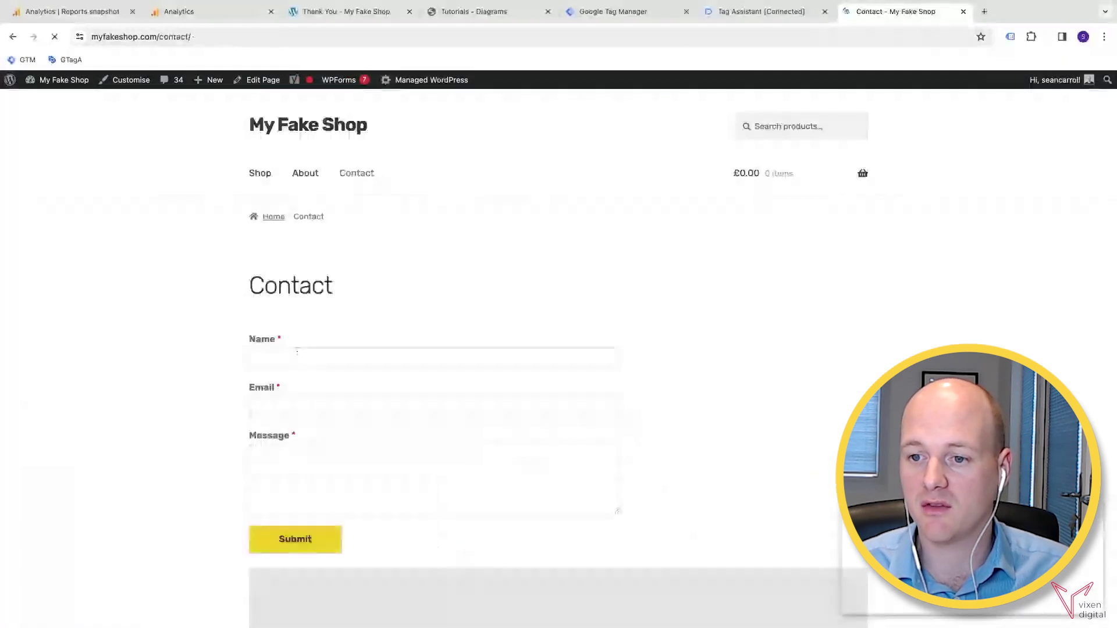
click(297, 356)
click(314, 398)
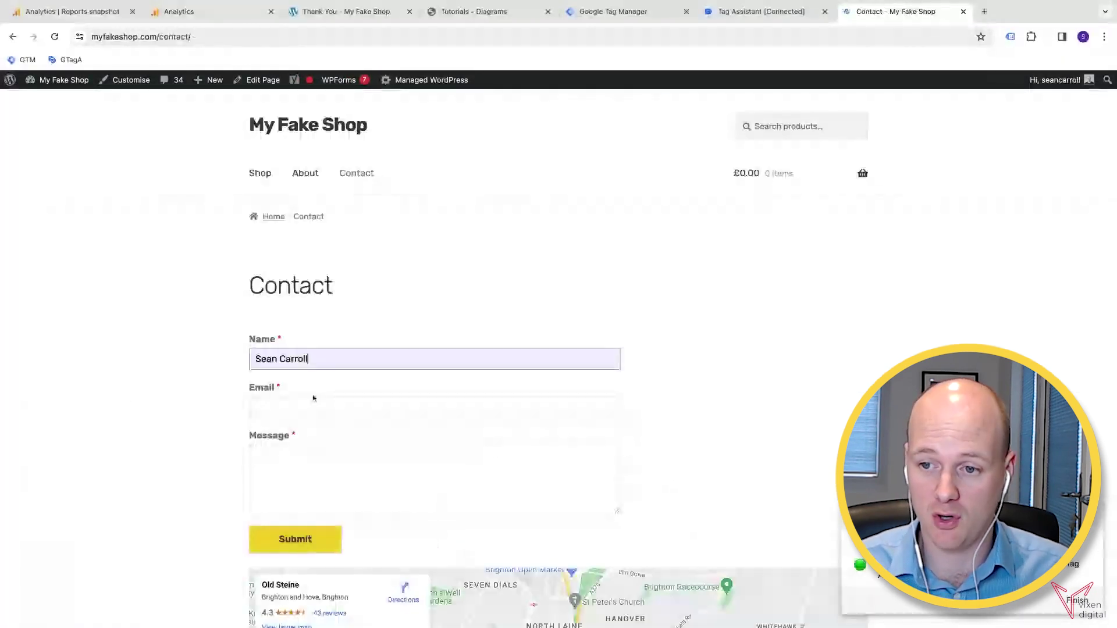
click(313, 398)
click(304, 445)
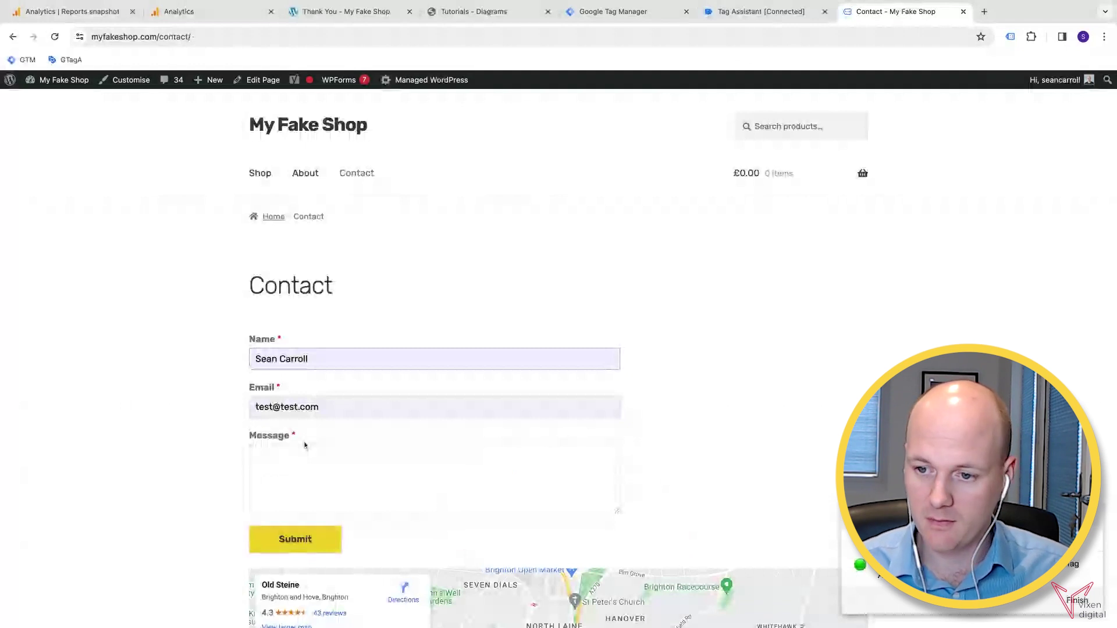
text(TEST)
click(306, 549)
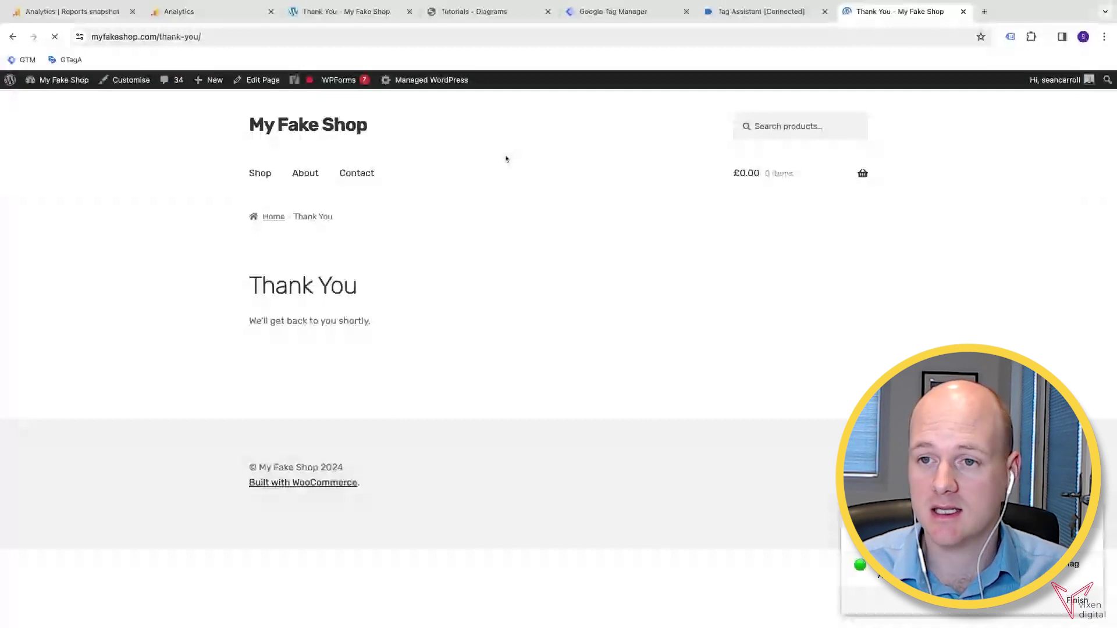
click(736, 16)
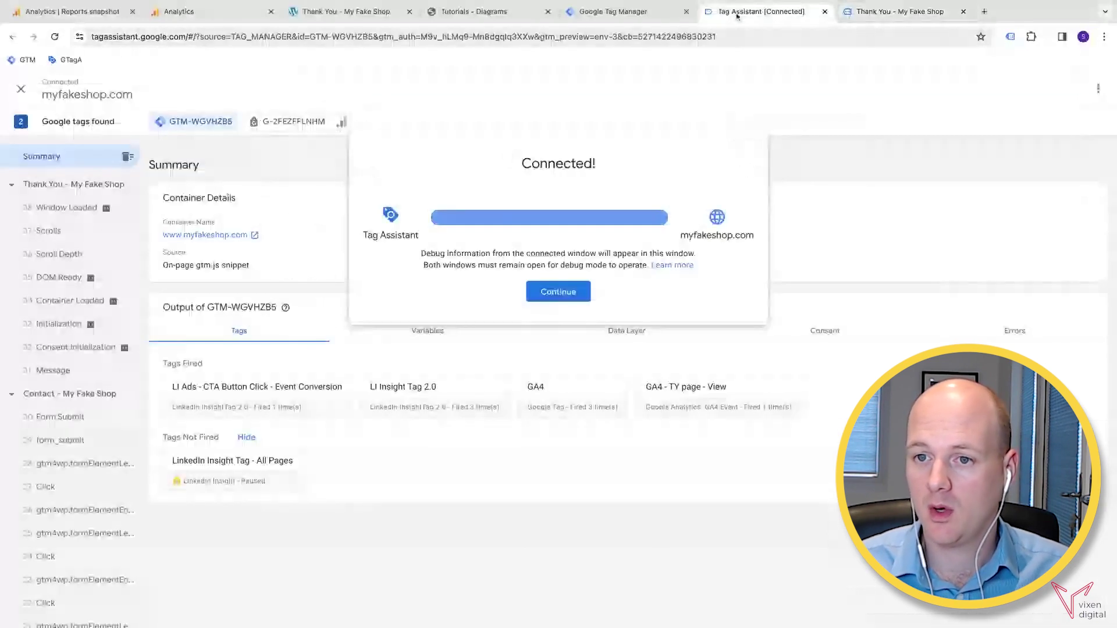
- Confirm GA4 - TY page - View fired as Succeeded under the Thank You page's Container Loaded event
click(574, 293)
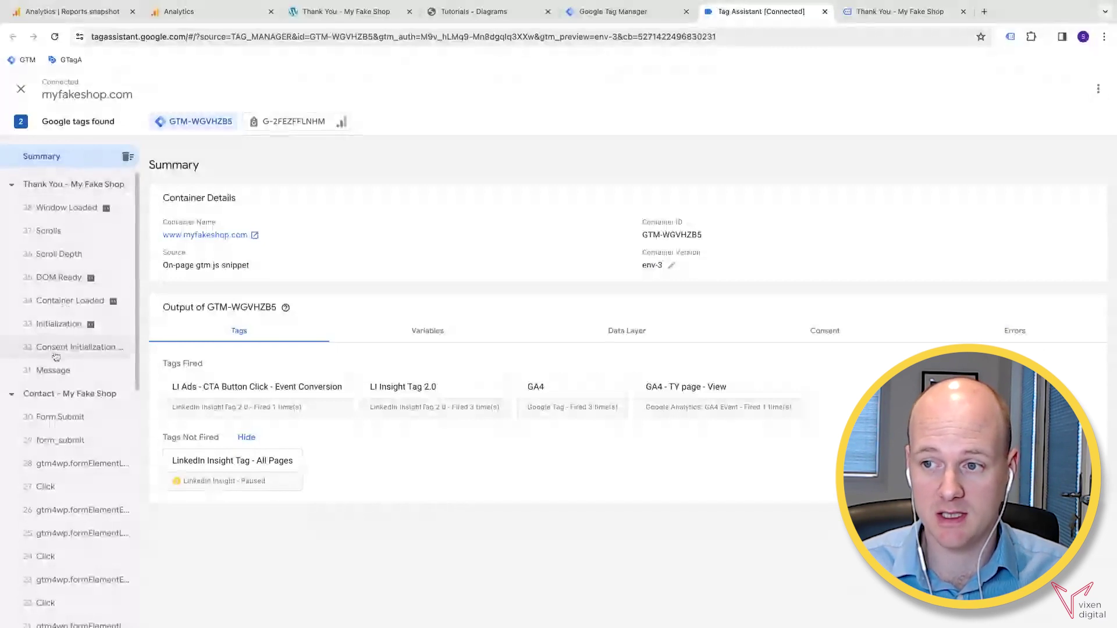
click(87, 301)
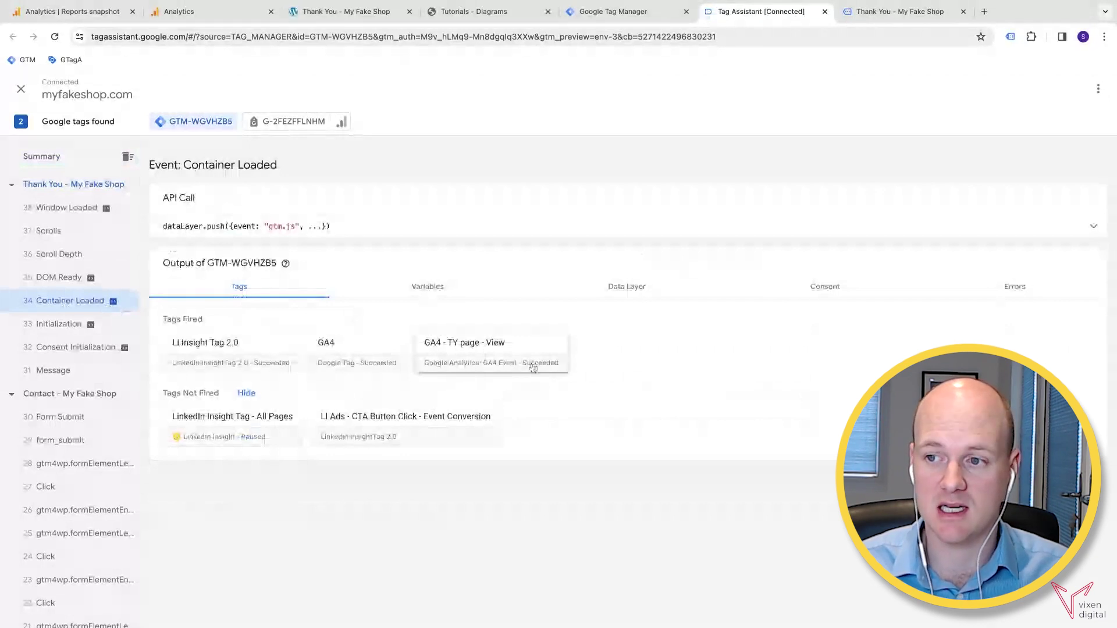
click(504, 347)
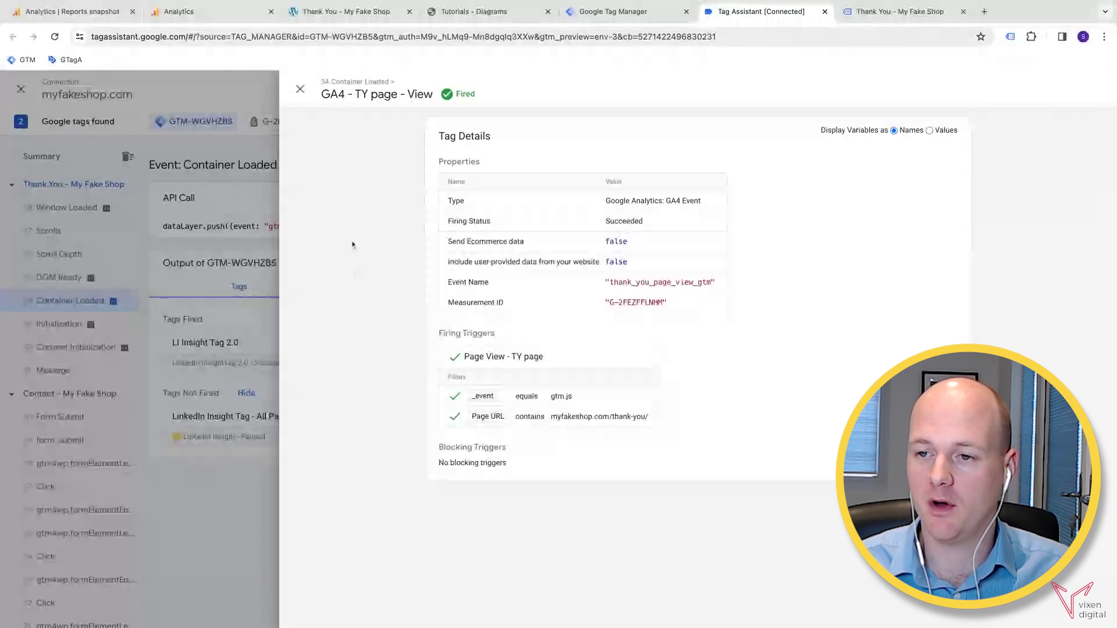
click(300, 89)
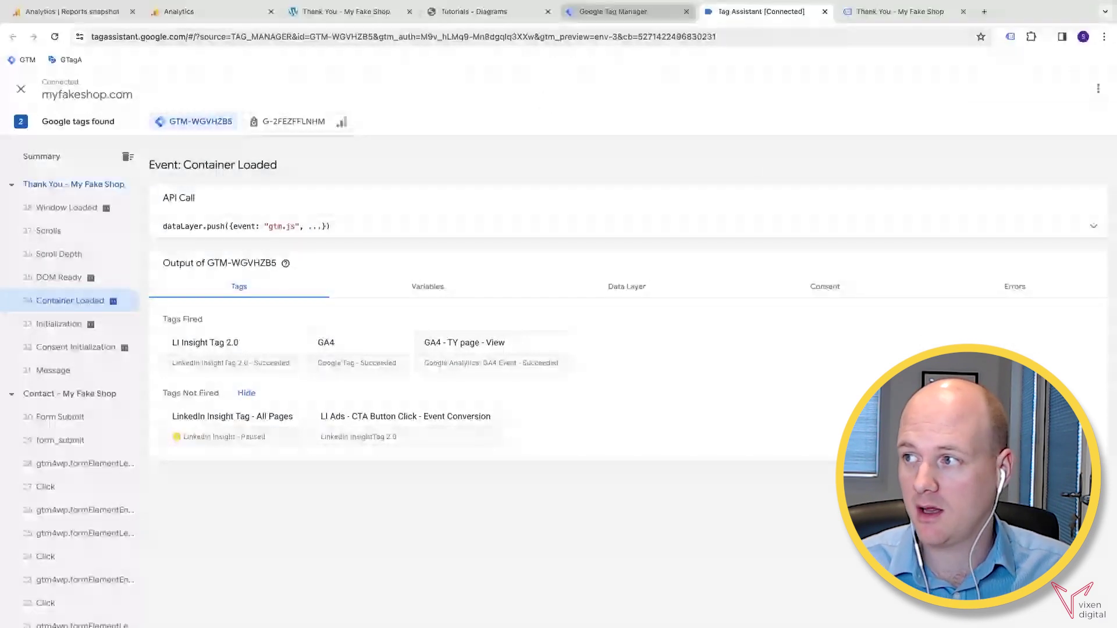
- Submit the workspace changes as version 'Added GA4 Goal - TY page' and publish it
click(626, 18)
click(1074, 119)
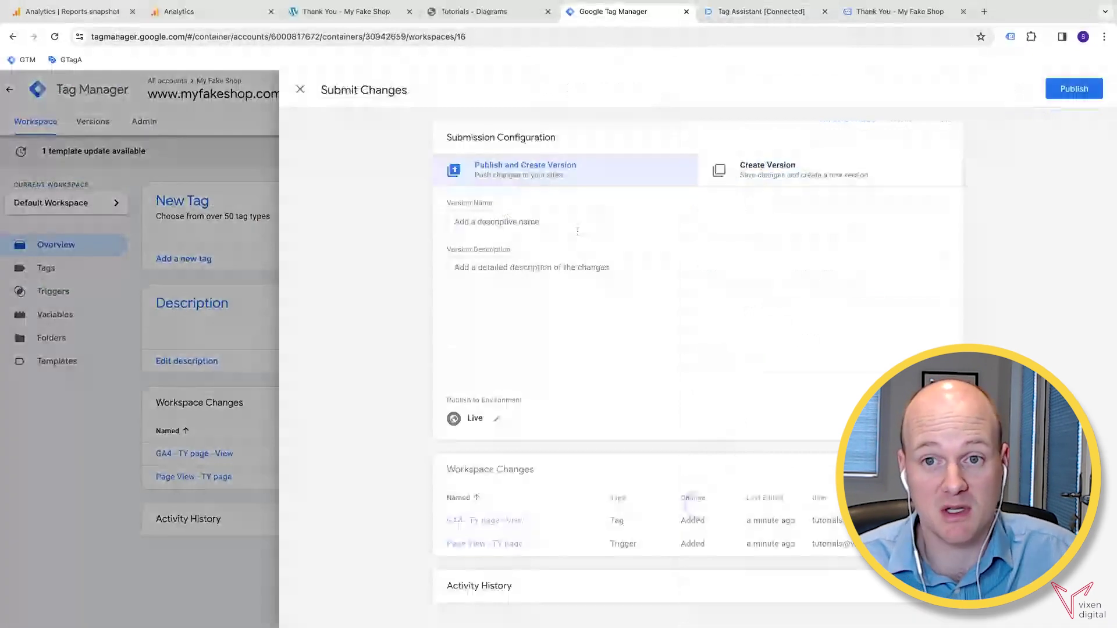
click(578, 231)
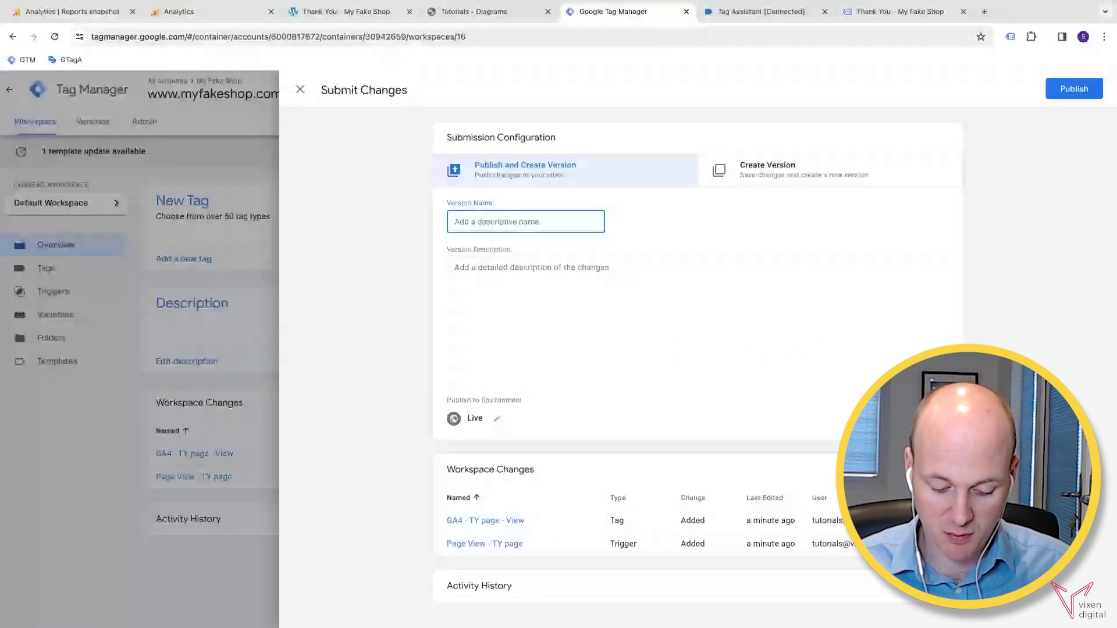
text(Added G)
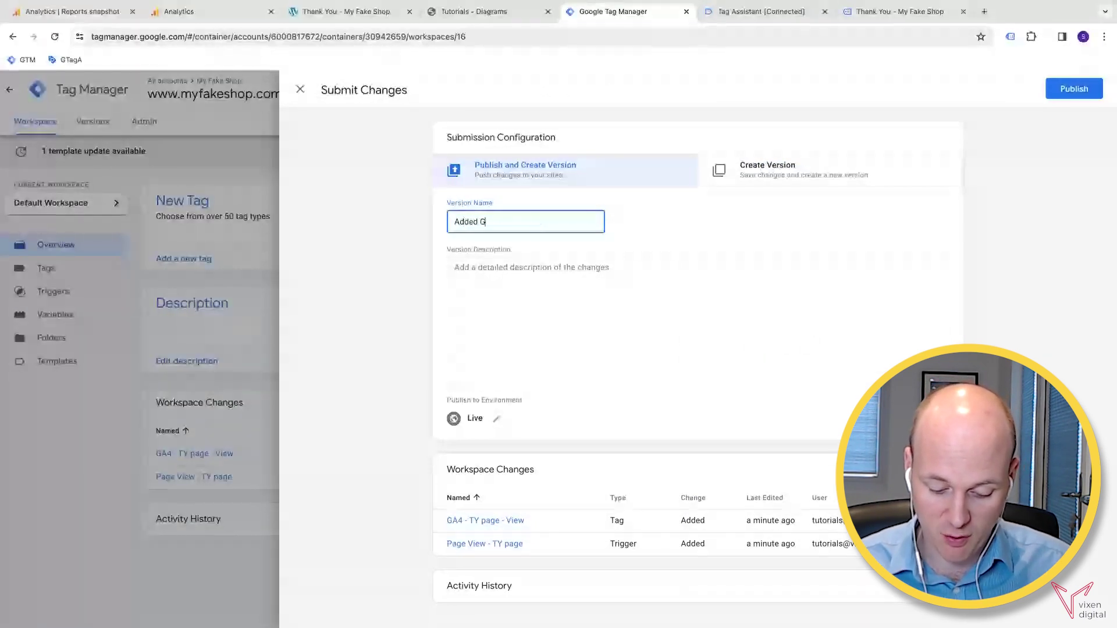
text(A4 )
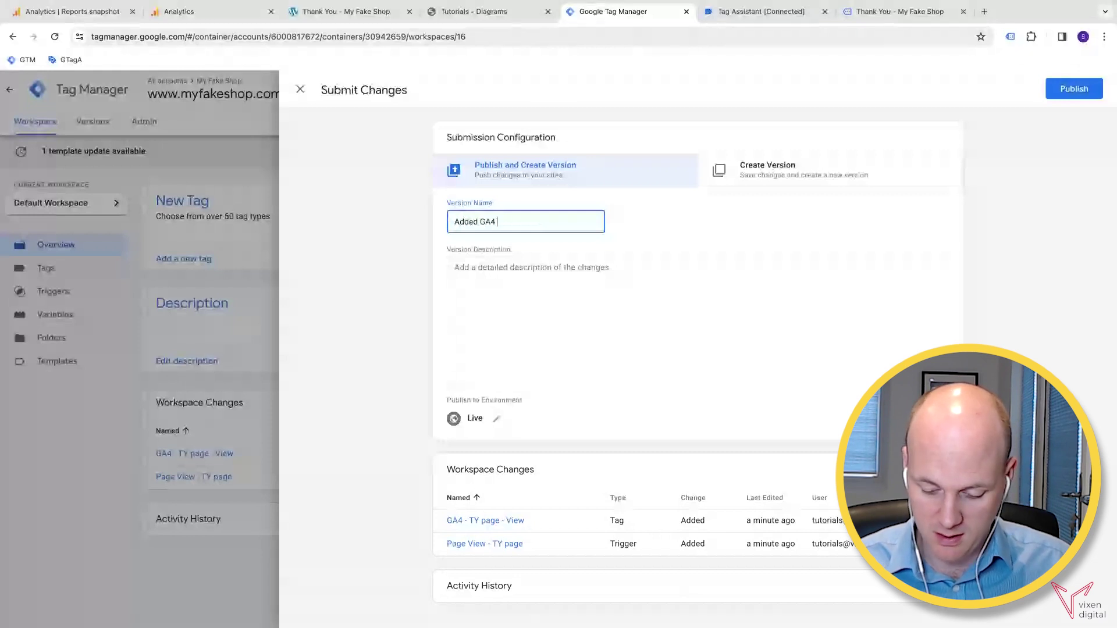
text(Goal - TY pa)
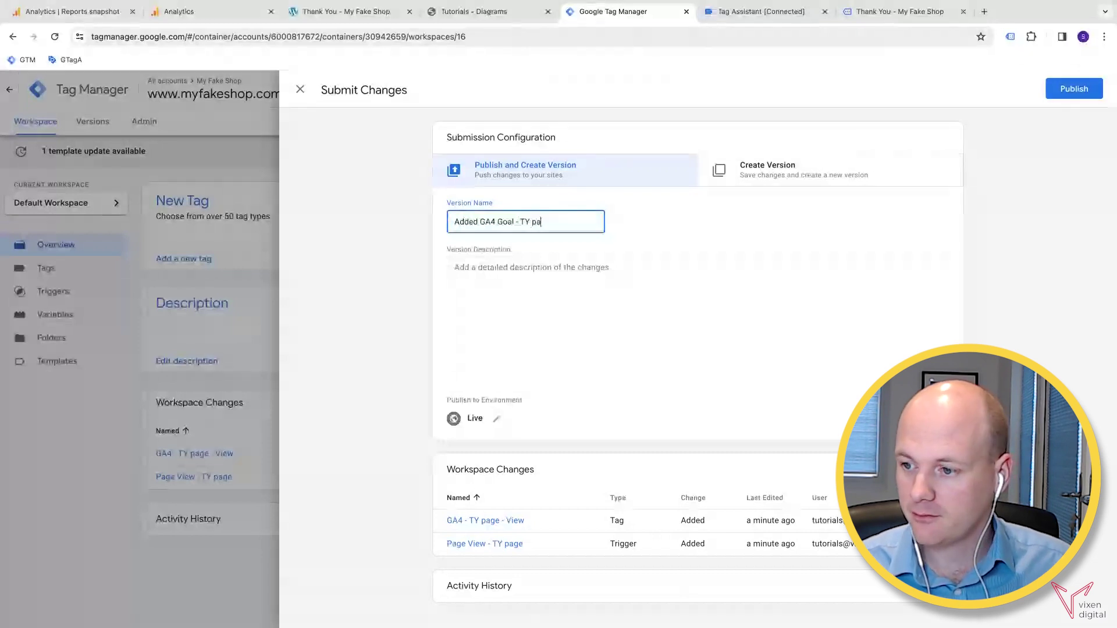
text(ge)
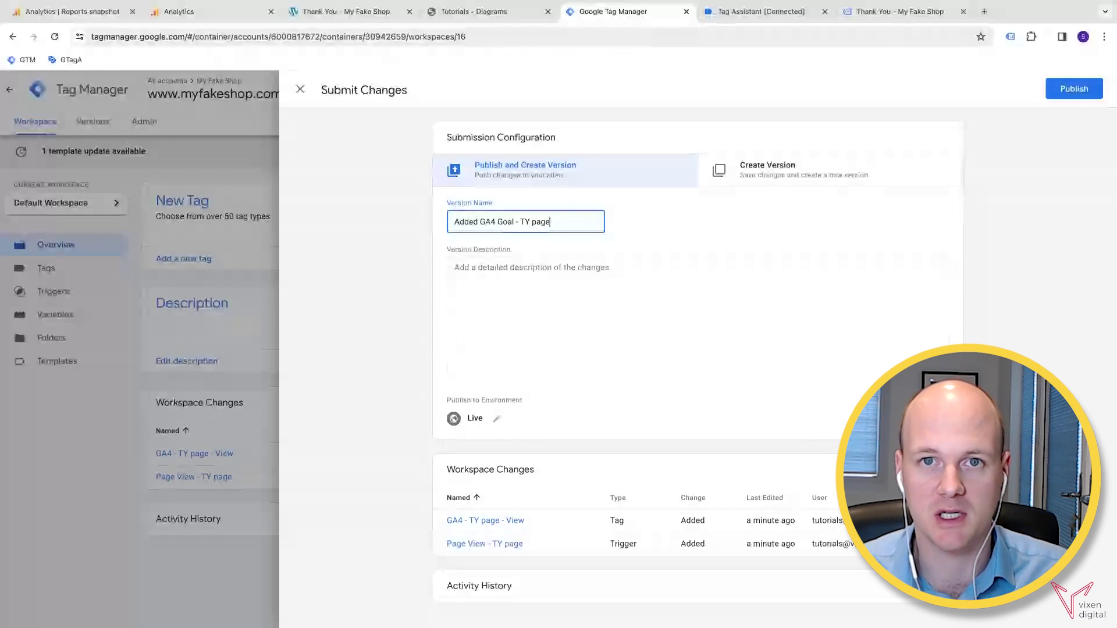
click(1074, 90)
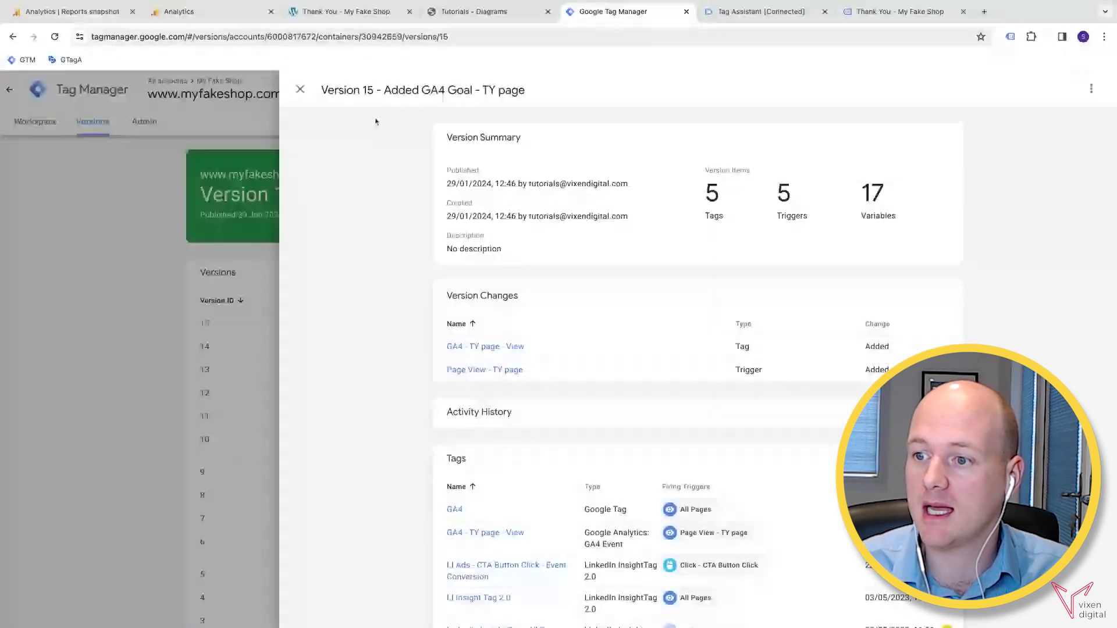
- Open DebugView from the Analytics property Admin to see the thank_you_page_view_gtm event
click(301, 90)
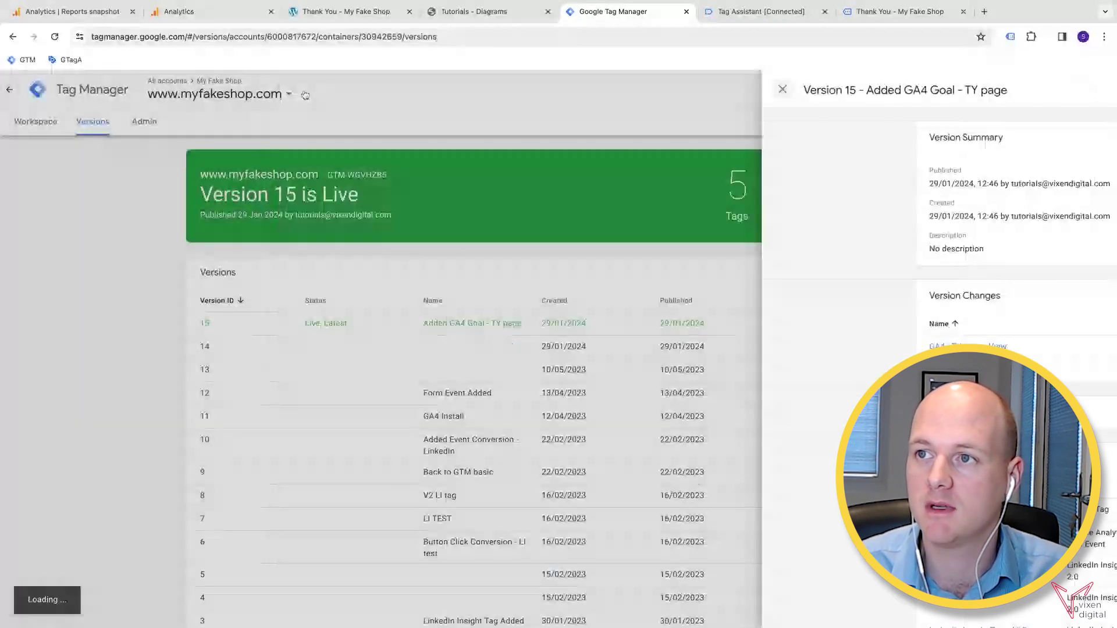
click(193, 13)
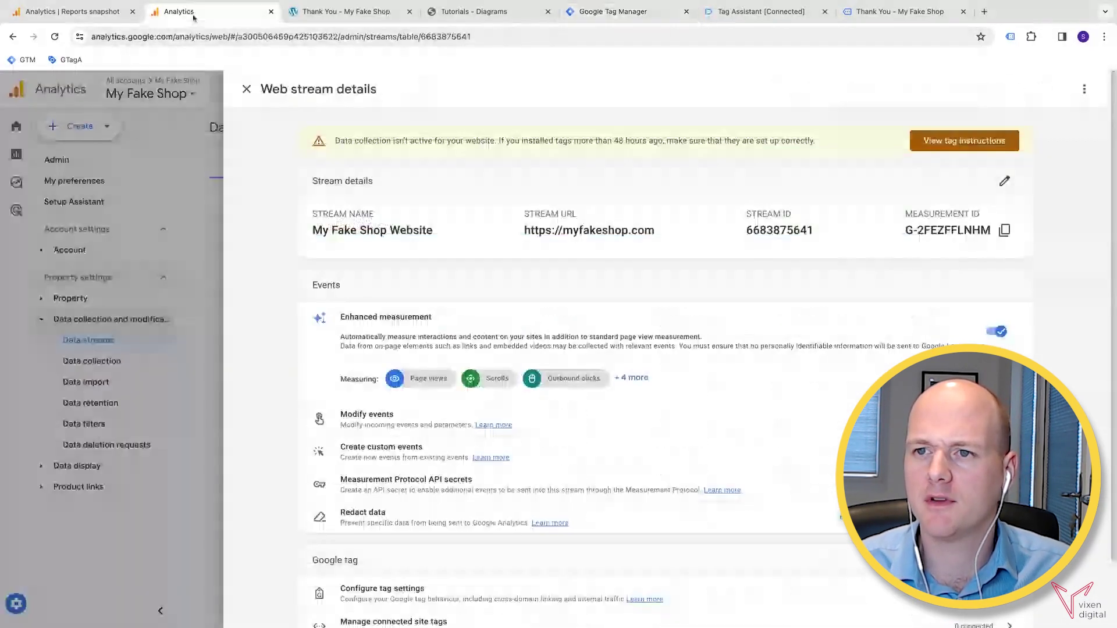
click(247, 89)
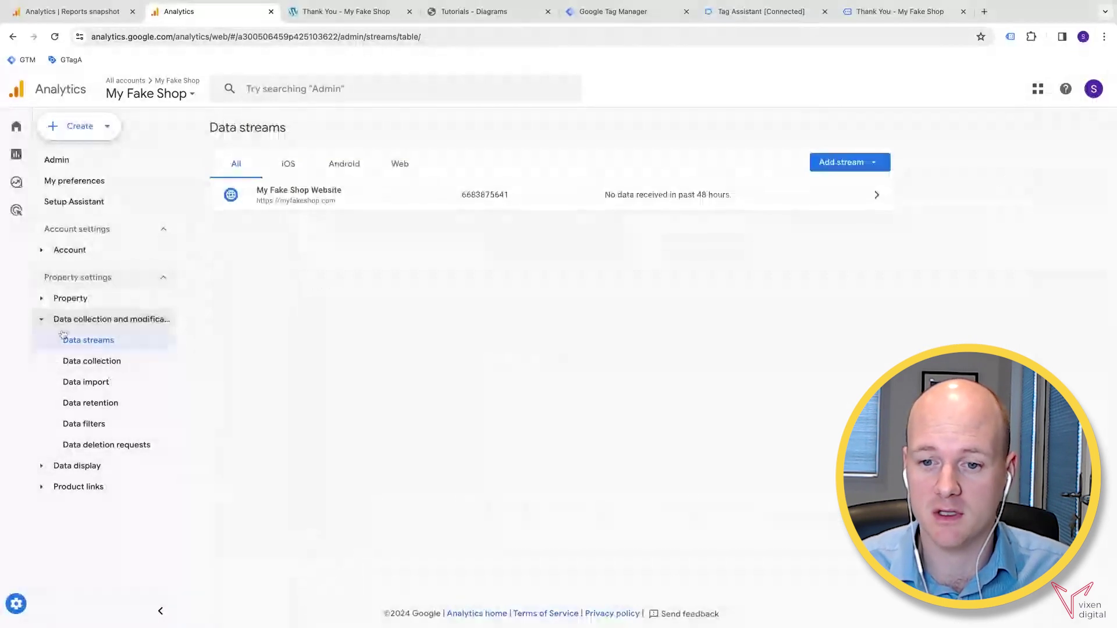
click(58, 599)
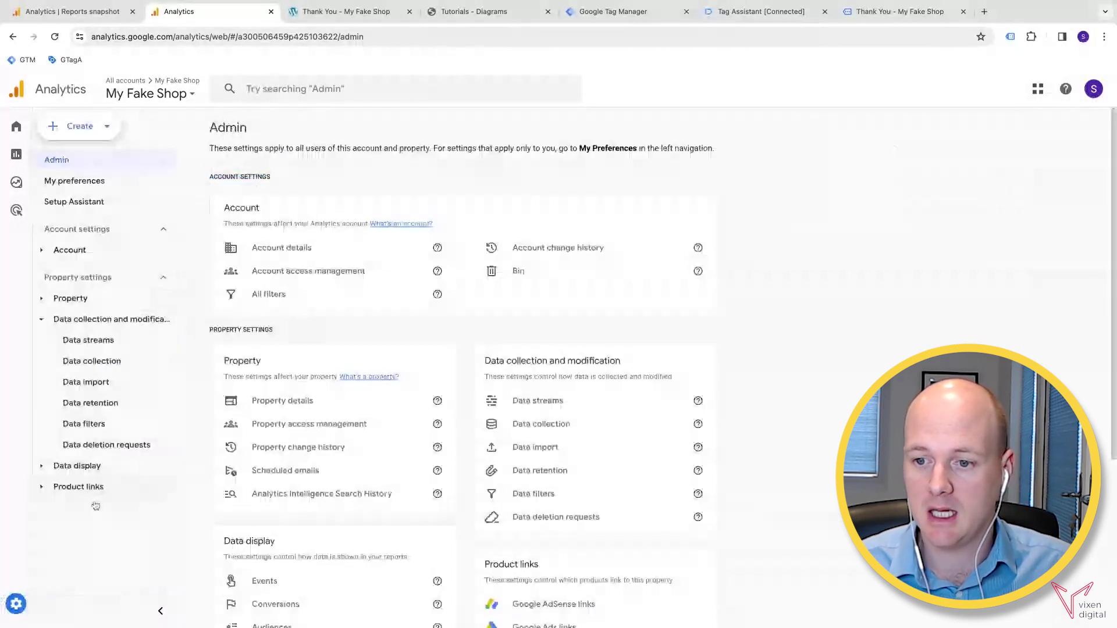
scroll(367, 431, down, 3)
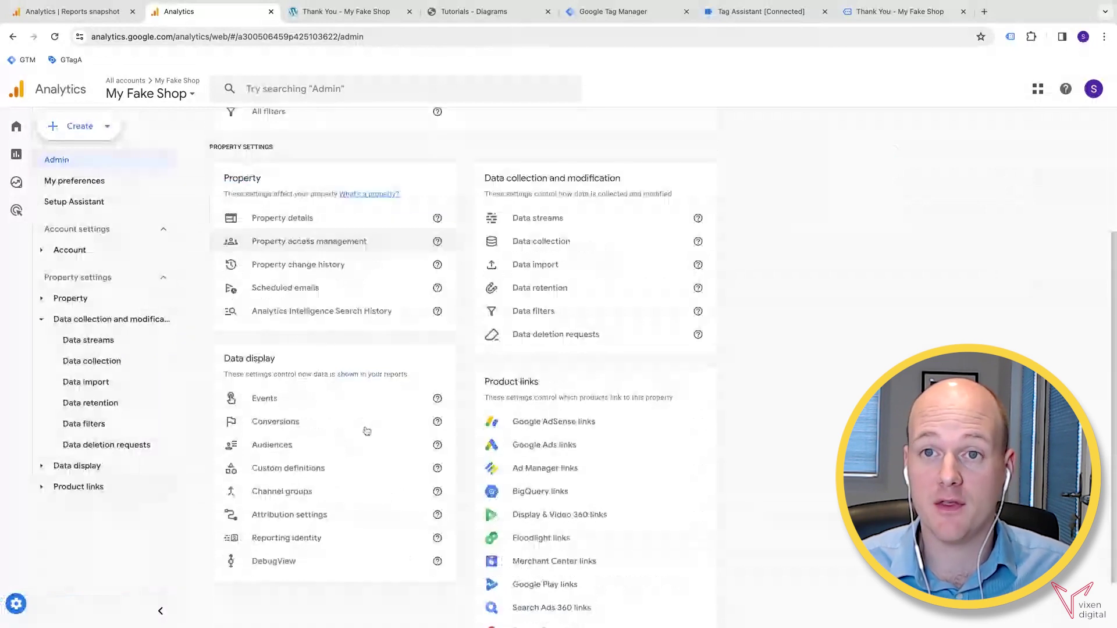
scroll(367, 430, down, 1)
click(274, 496)
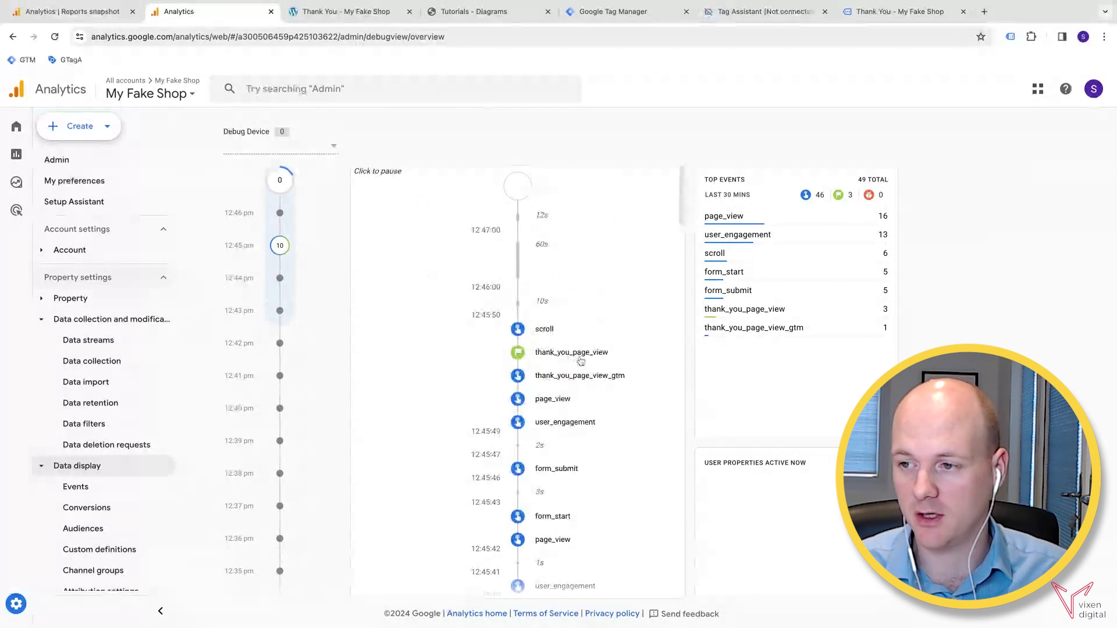
- Inspect the thank_you_page_view_gtm event's parameters and select its name from the panel title
click(573, 382)
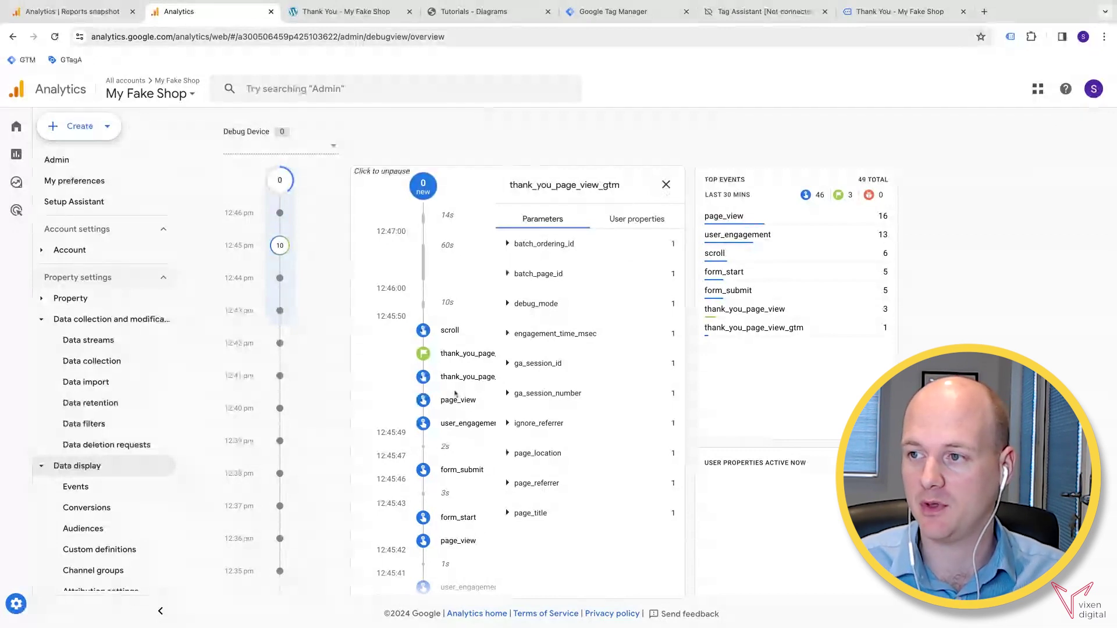
click(666, 184)
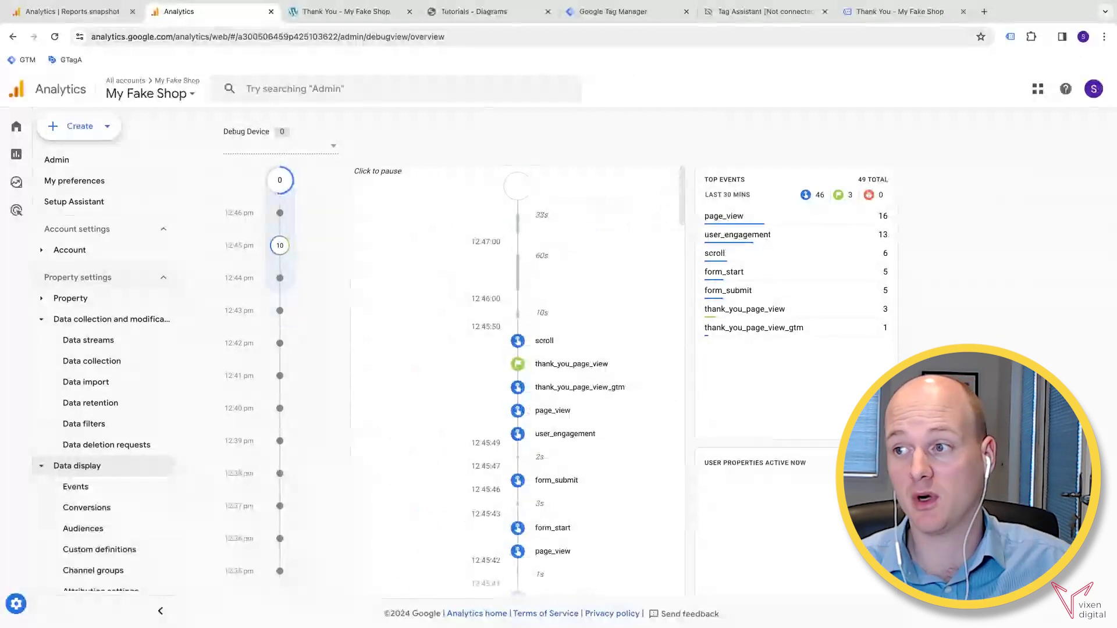
click(564, 388)
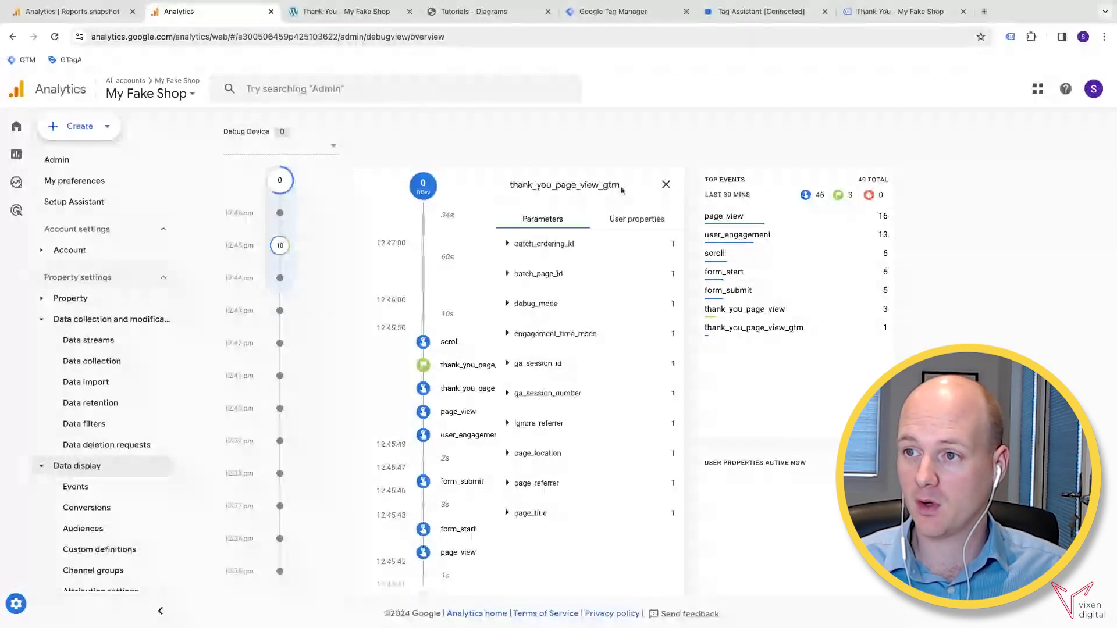
drag(622, 187, 511, 185)
key(ctrl+c)
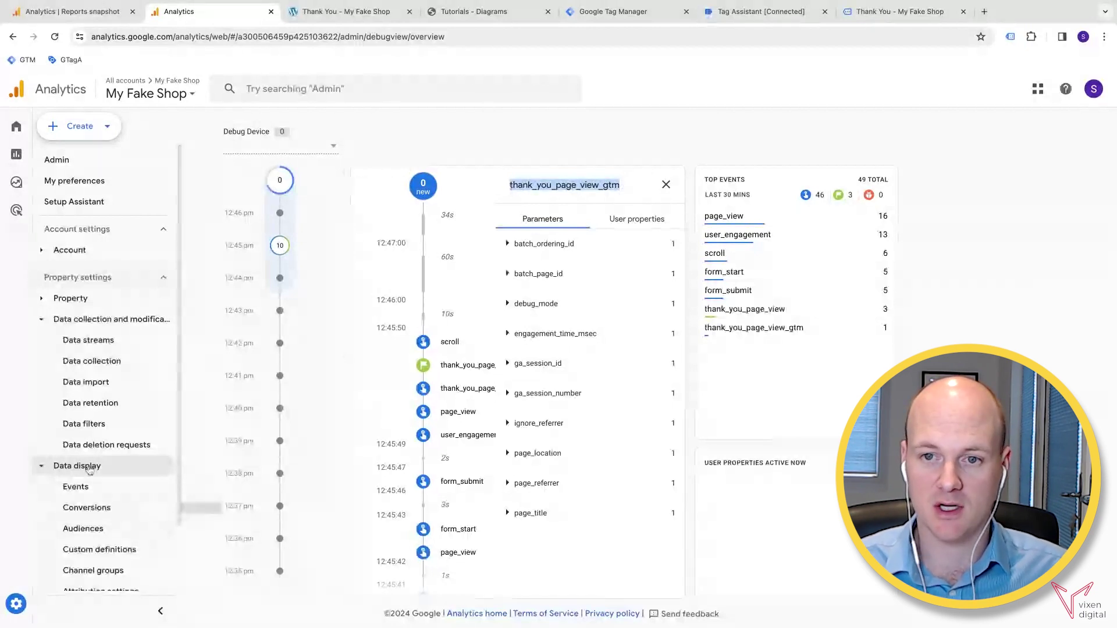
- Create a new conversion event by pasting thank_you_page_view_gtm and saving it
click(100, 511)
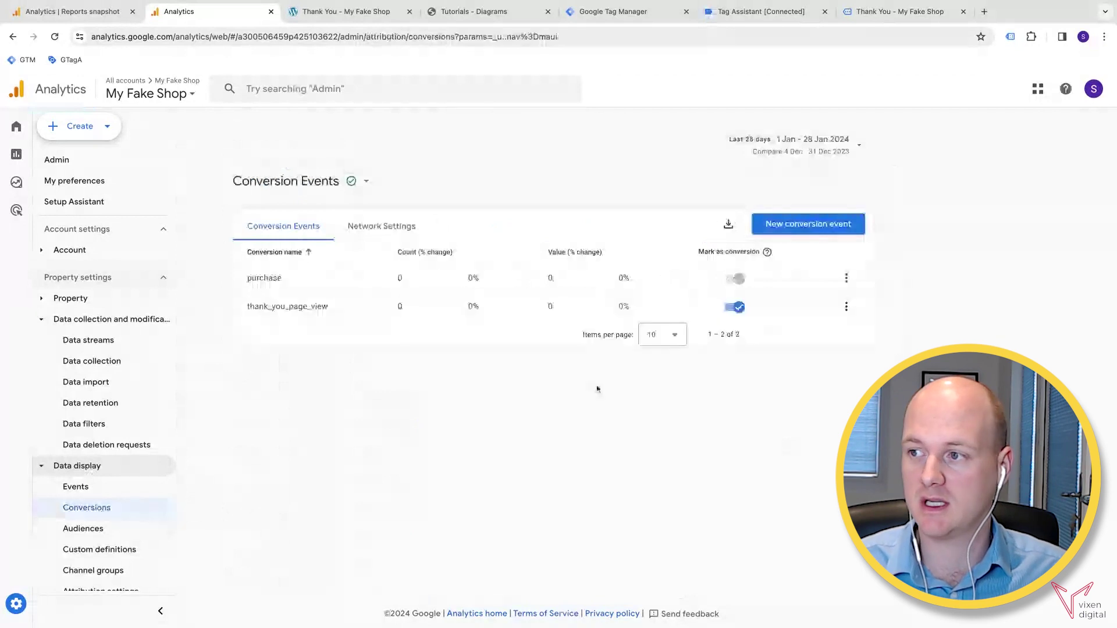
click(788, 226)
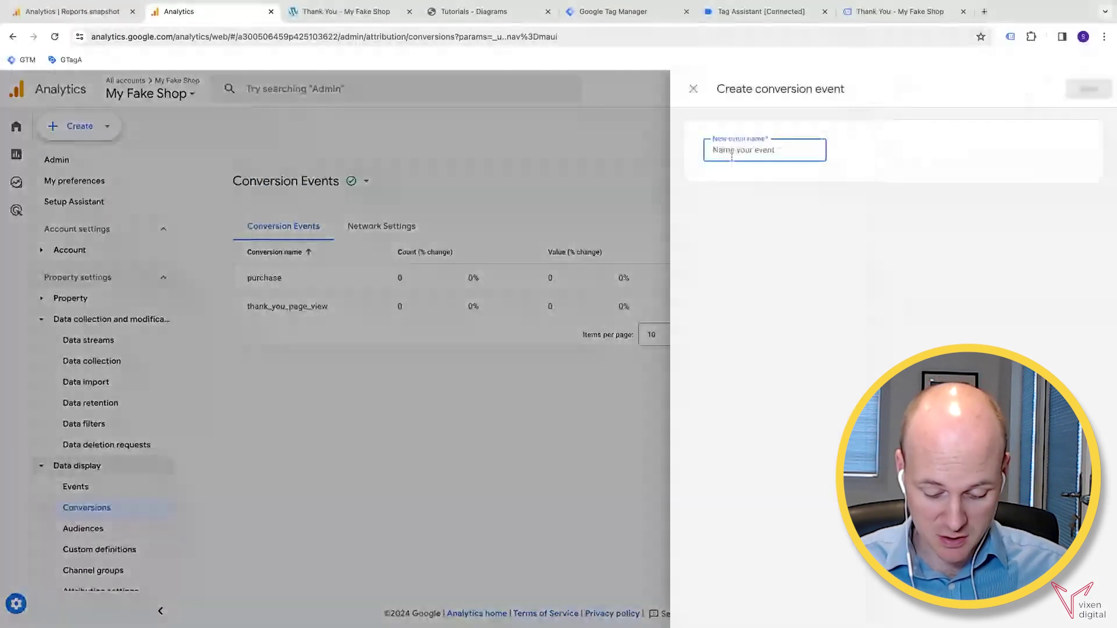
key(ctrl+v)
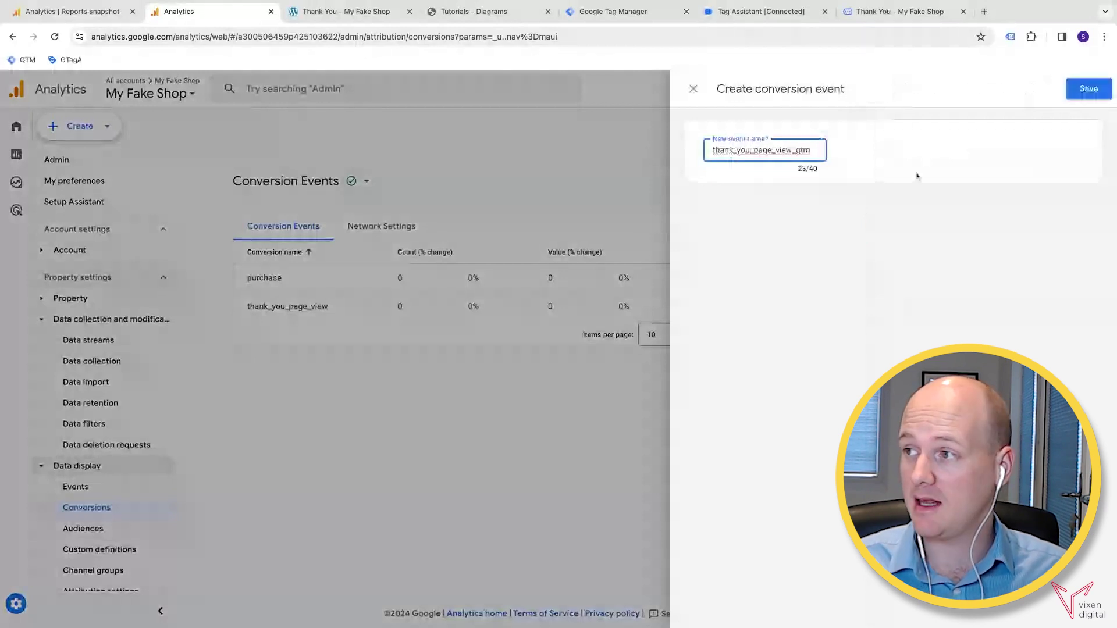
click(1082, 93)
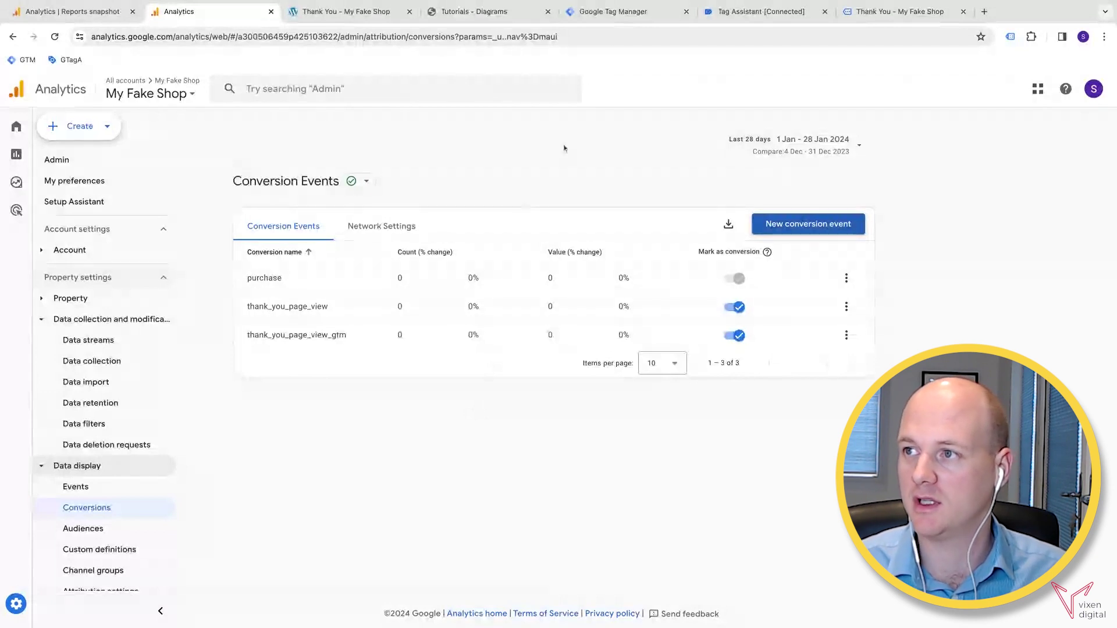
click(750, 12)
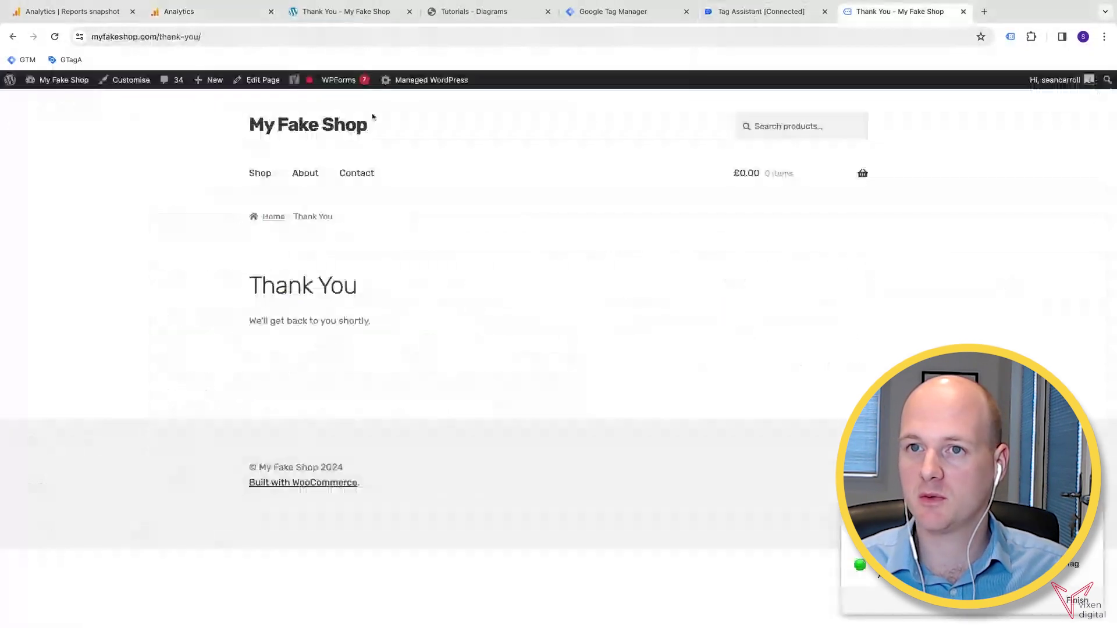
- Go back and resubmit the contact form, check Tag Assistant, then return to Analytics
click(12, 38)
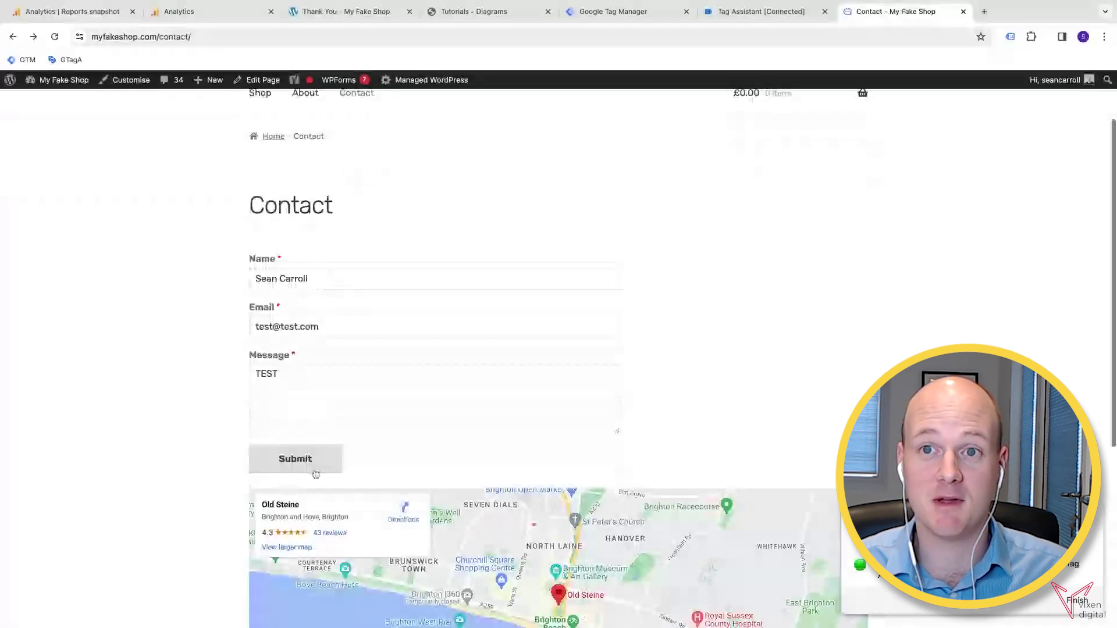
click(314, 468)
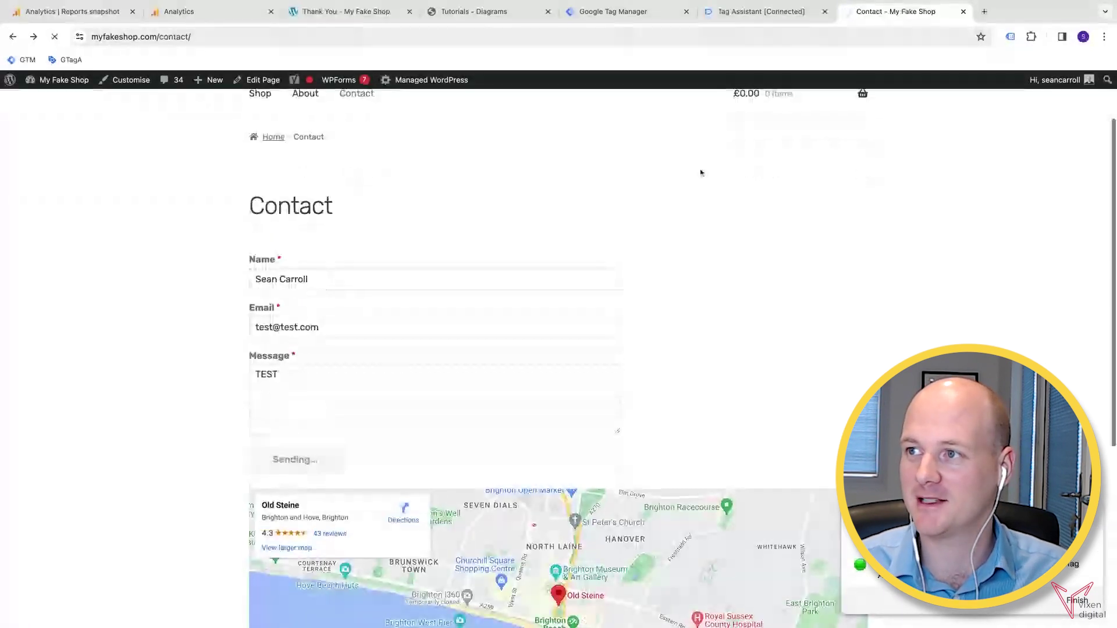
click(759, 17)
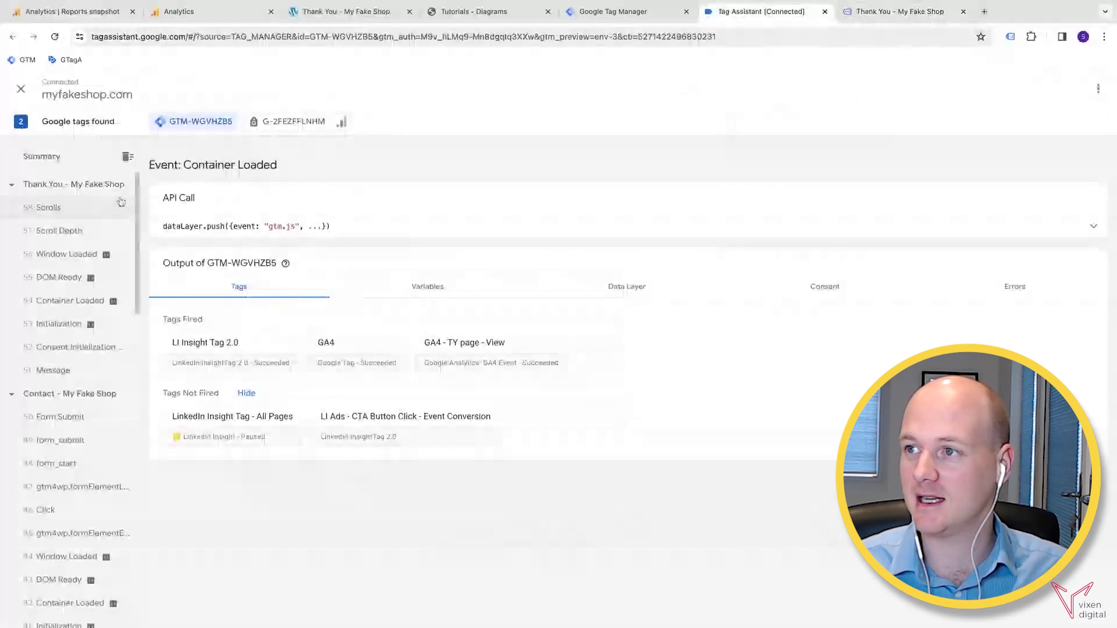
click(203, 16)
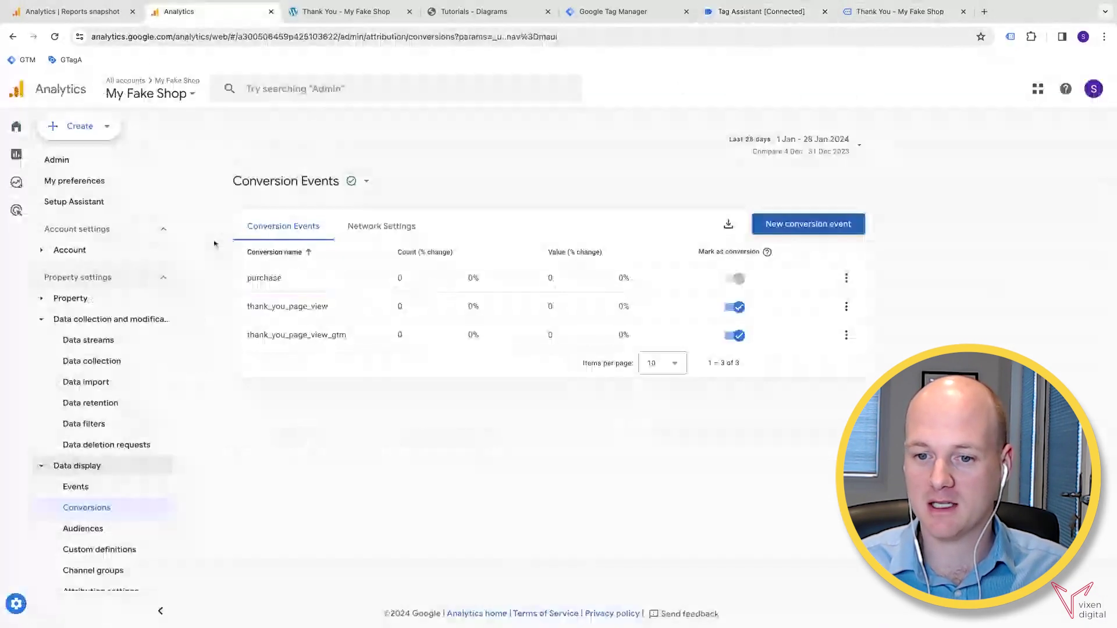
scroll(101, 558, down, 2)
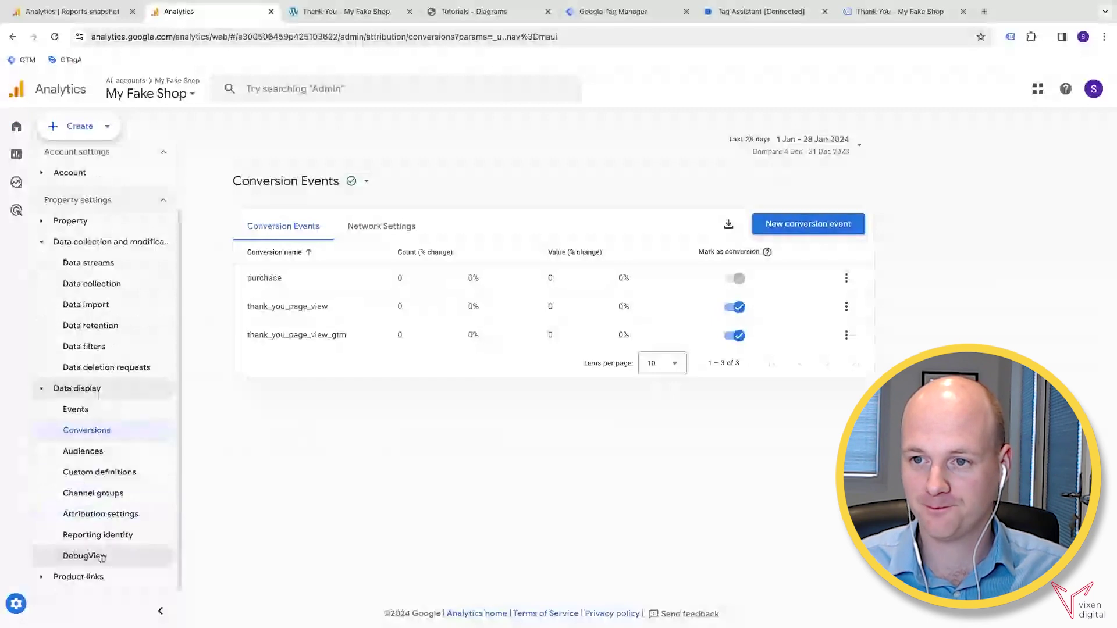
- Open DebugView to see the new thank_you_page_view_gtm conversion event counted 2 times
click(85, 556)
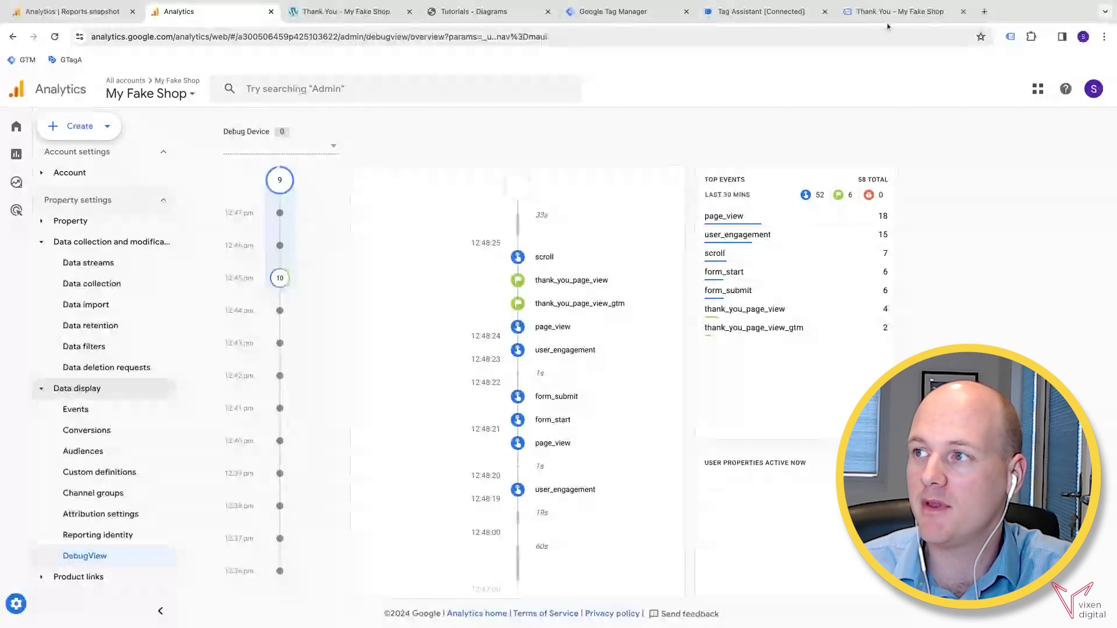
- Return to the GTM Default Workspace overview showing Version 15 live with 0 changes
click(652, 13)
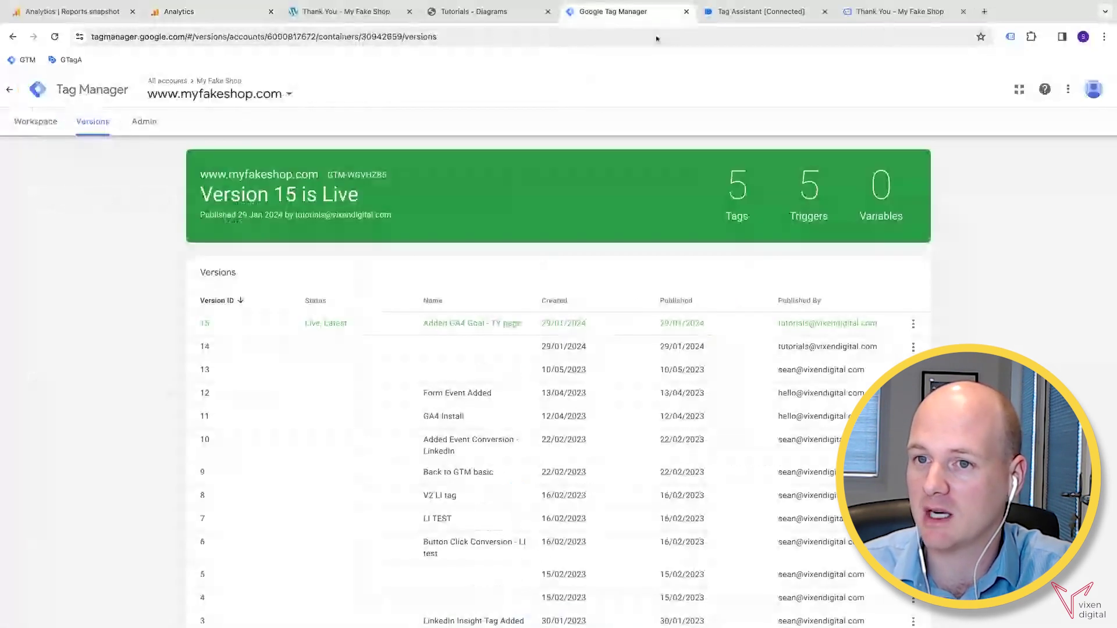
click(32, 126)
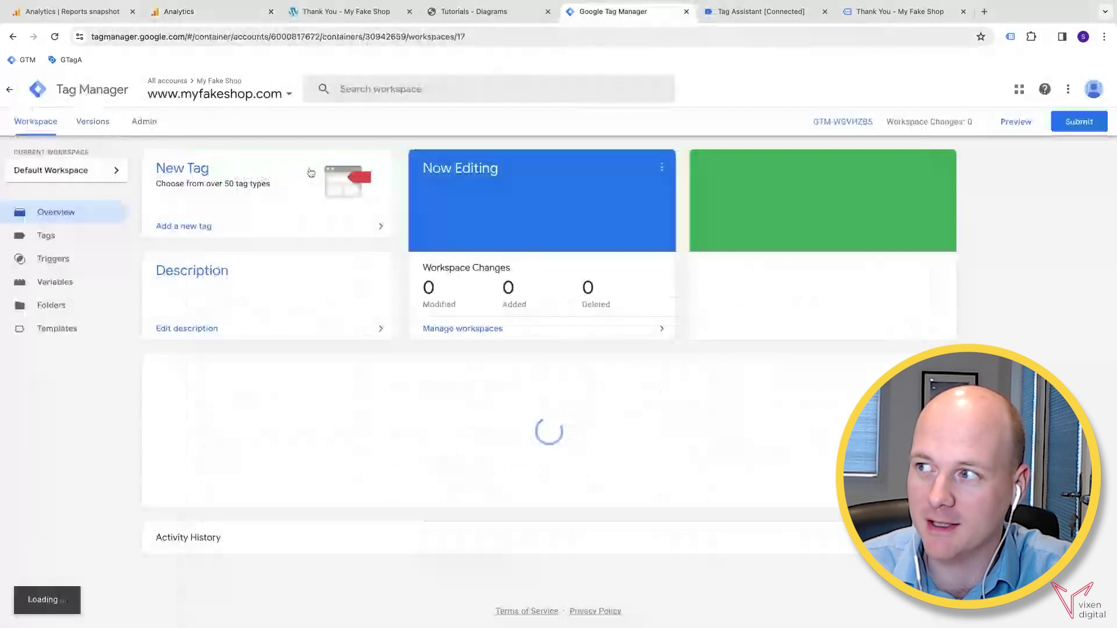